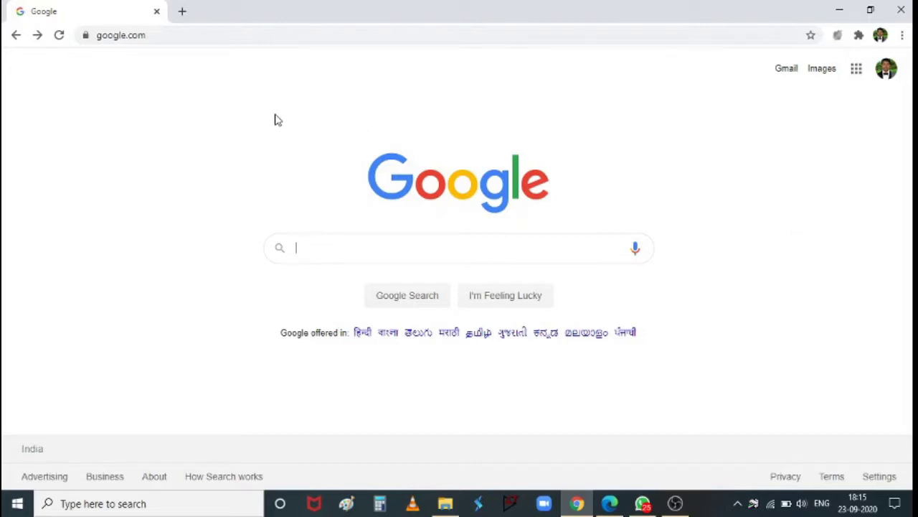
Go to the Virtual Labs website at vlab.co.in
{"action": "left_click", "coordinate": [167, 34]}
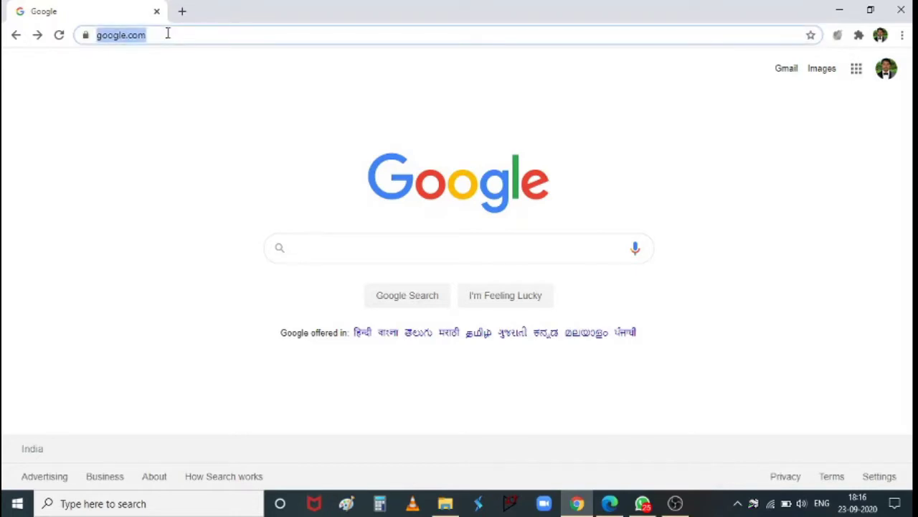
{"action": "type", "text": "vla"}
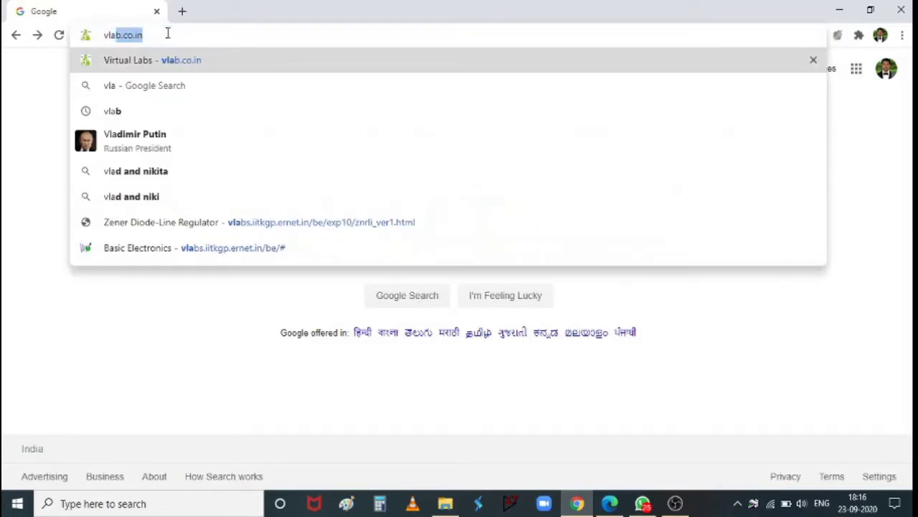
{"action": "type", "text": "b"}
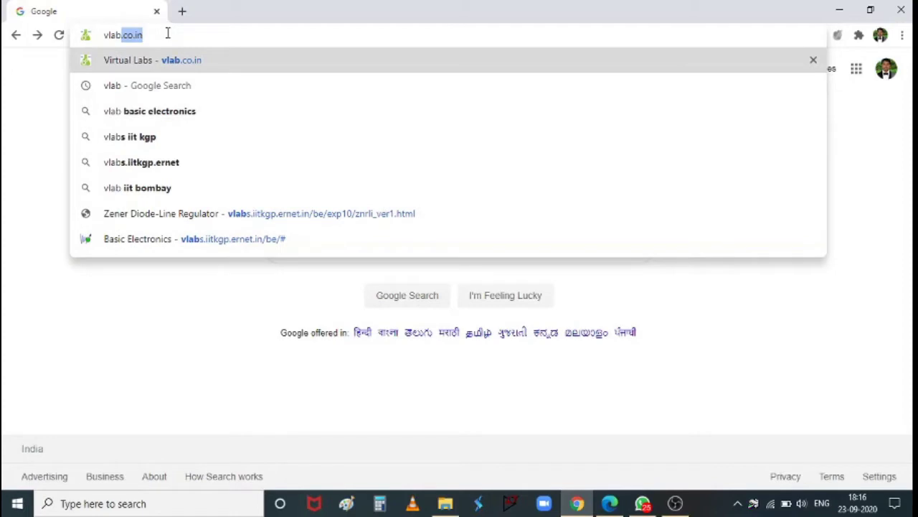
{"action": "key", "text": "Return"}
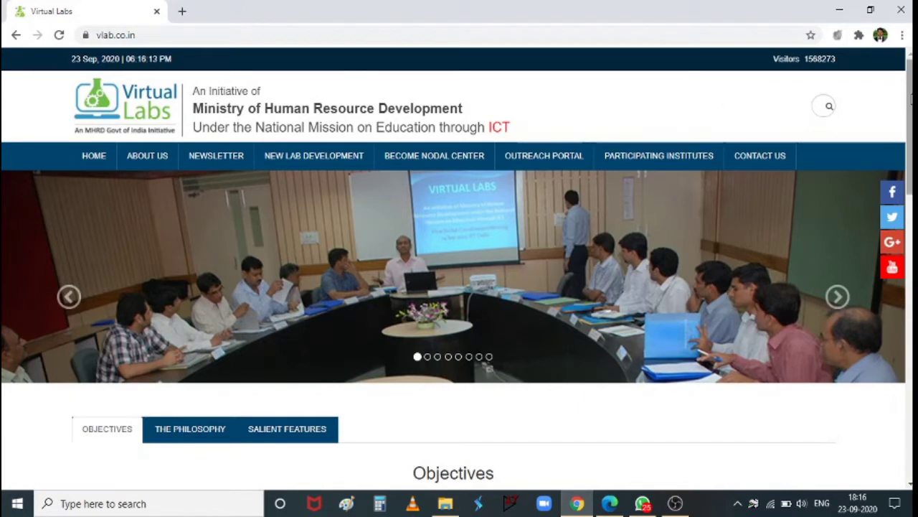
Open the Electronics & Communications area under Broad Areas of Virtual Labs
{"action": "mouse_move", "coordinate": [911, 100]}
{"action": "left_mouse_down"}
{"action": "mouse_move", "coordinate": [911, 142]}
{"action": "mouse_move", "coordinate": [911, 109]}
{"action": "left_mouse_up"}
{"action": "scroll", "coordinate": [458, 267], "scroll_direction": "up", "scroll_amount": 1}
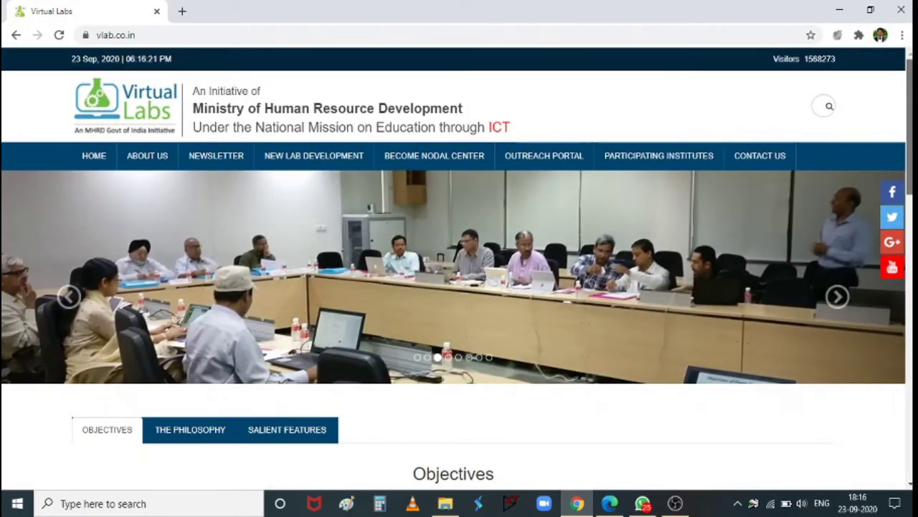
{"action": "scroll", "coordinate": [458, 267], "scroll_direction": "down", "scroll_amount": 4}
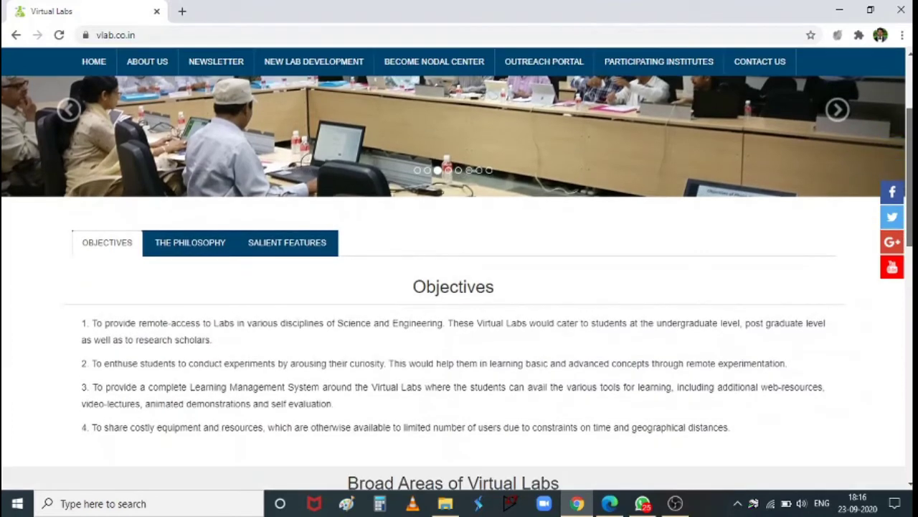
{"action": "scroll", "coordinate": [458, 283], "scroll_direction": "down", "scroll_amount": 1}
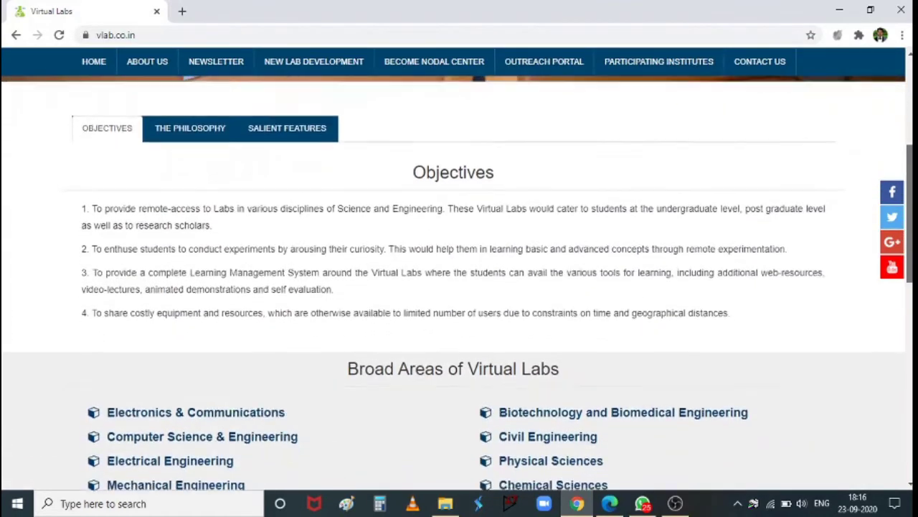
{"action": "scroll", "coordinate": [458, 289], "scroll_direction": "down", "scroll_amount": 1}
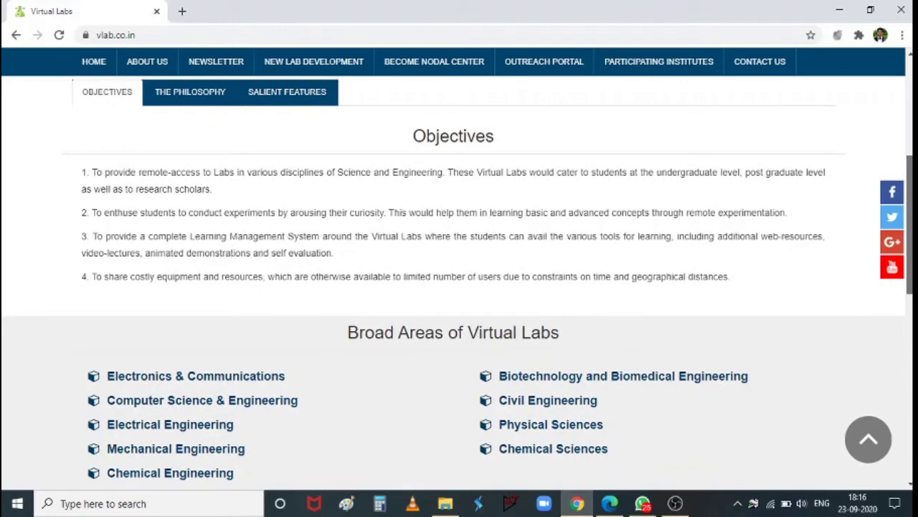
{"action": "scroll", "coordinate": [457, 282], "scroll_direction": "down", "scroll_amount": 2}
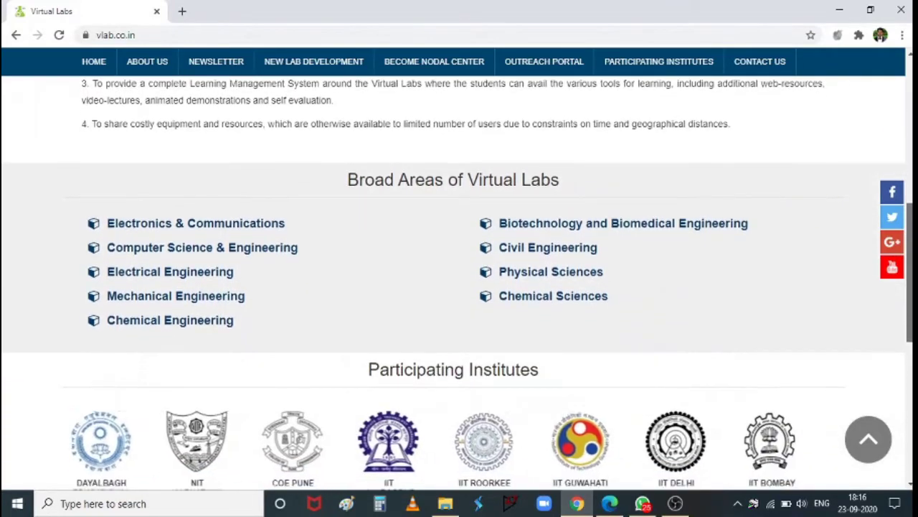
{"action": "scroll", "coordinate": [458, 282], "scroll_direction": "down", "scroll_amount": 1}
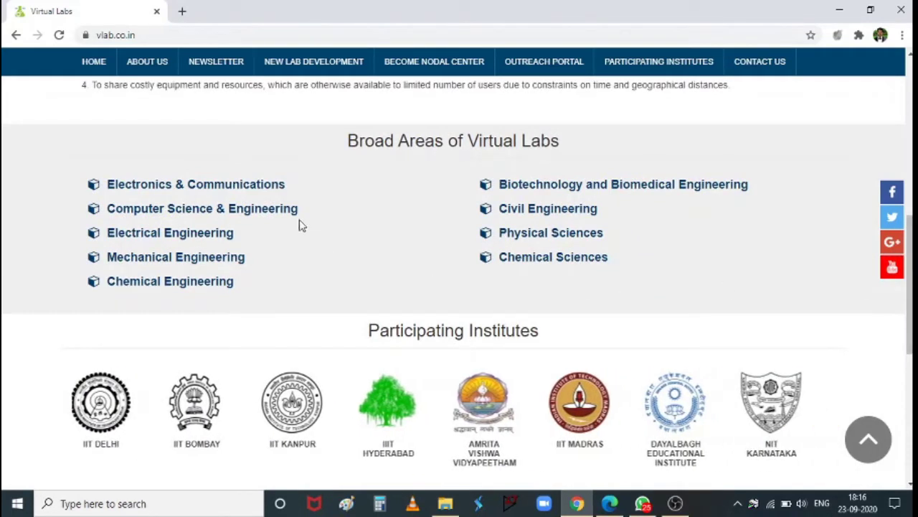
{"action": "left_click", "coordinate": [242, 191]}
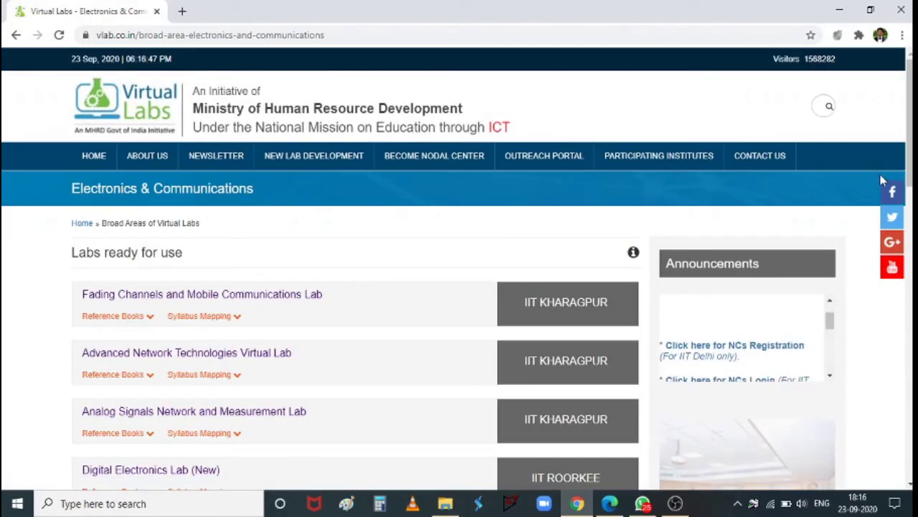
Open the IIT Kharagpur site for the Basic Electronics Lab from the labs ready for use
{"action": "scroll", "coordinate": [460, 287], "scroll_direction": "down", "scroll_amount": 2}
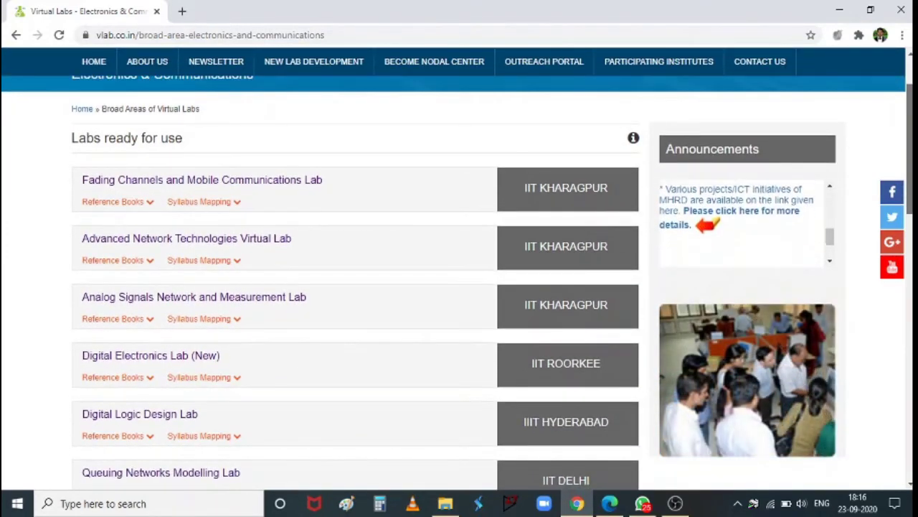
{"action": "scroll", "coordinate": [459, 287], "scroll_direction": "down", "scroll_amount": 1}
{"action": "scroll", "coordinate": [459, 287], "scroll_direction": "down", "scroll_amount": 5}
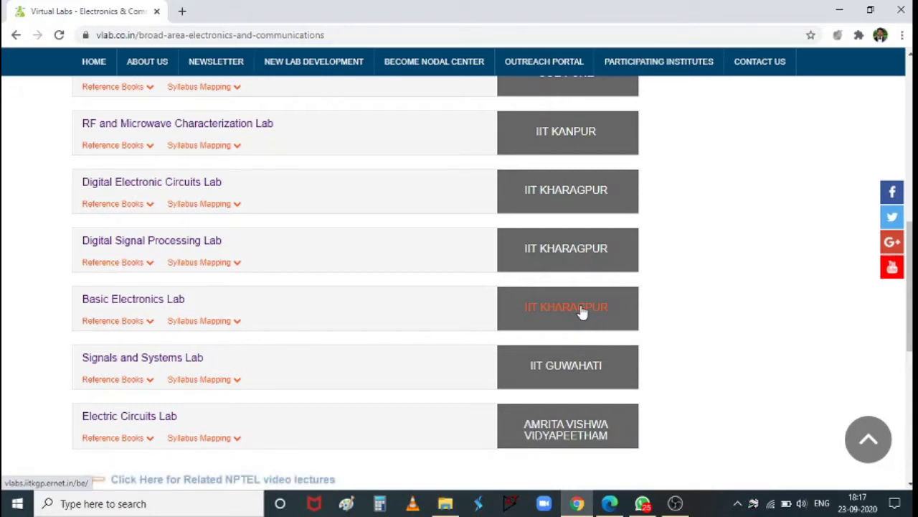
{"action": "left_click", "coordinate": [582, 311]}
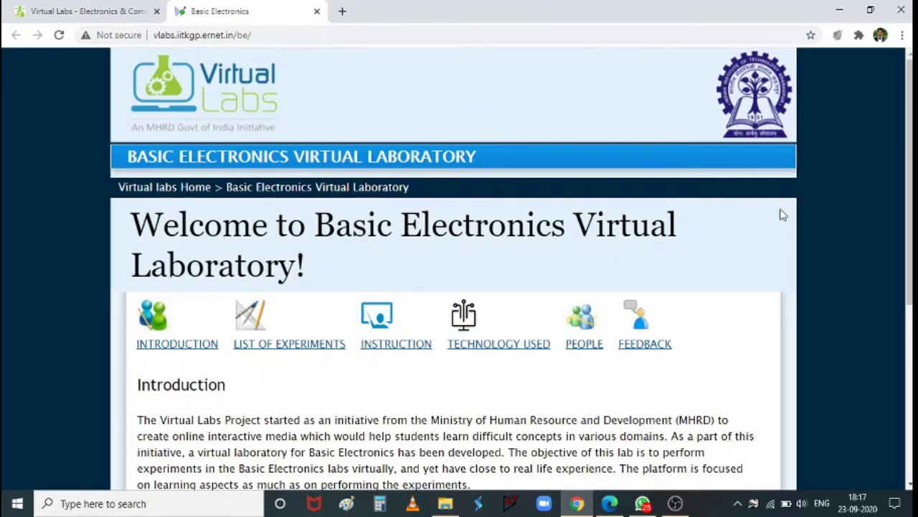
Display the Basic Electronics Virtual Laboratory's list of experiments
{"action": "scroll", "coordinate": [909, 216], "scroll_direction": "down", "scroll_amount": 1}
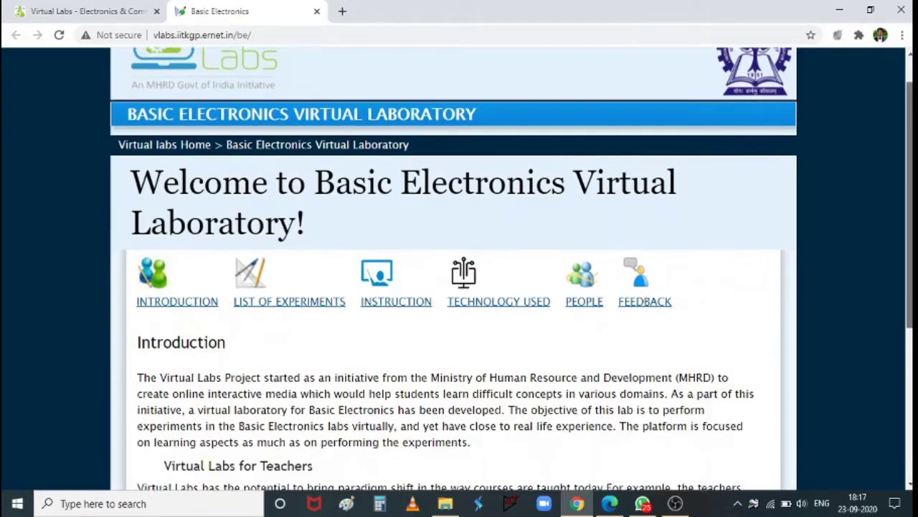
{"action": "scroll", "coordinate": [910, 216], "scroll_direction": "down", "scroll_amount": 1}
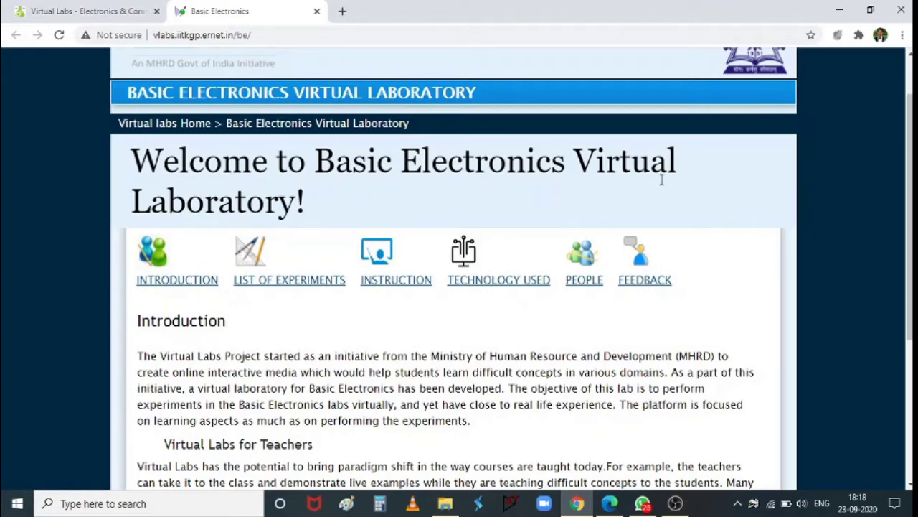
{"action": "left_click", "coordinate": [254, 279]}
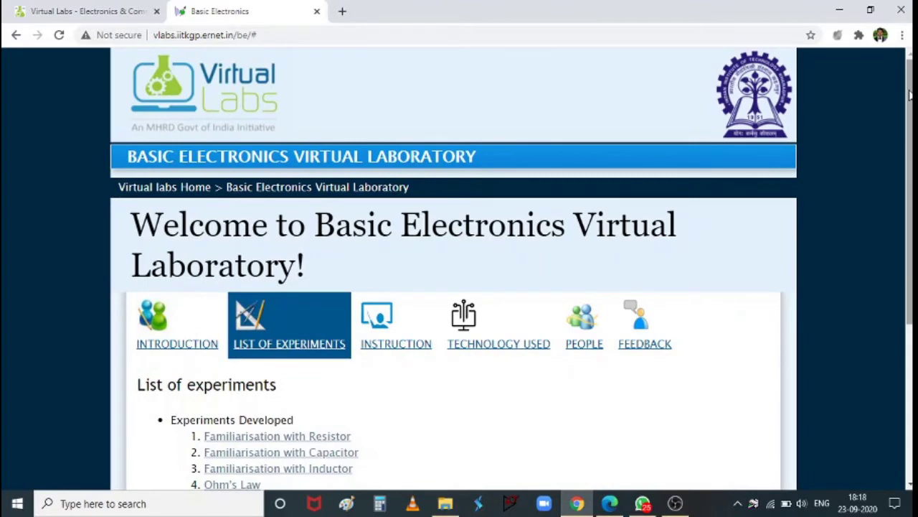
Review the developed experiments and open experiment 5, VI Characteristics of a Diode
{"action": "scroll", "coordinate": [331, 255], "scroll_direction": "down", "scroll_amount": 4}
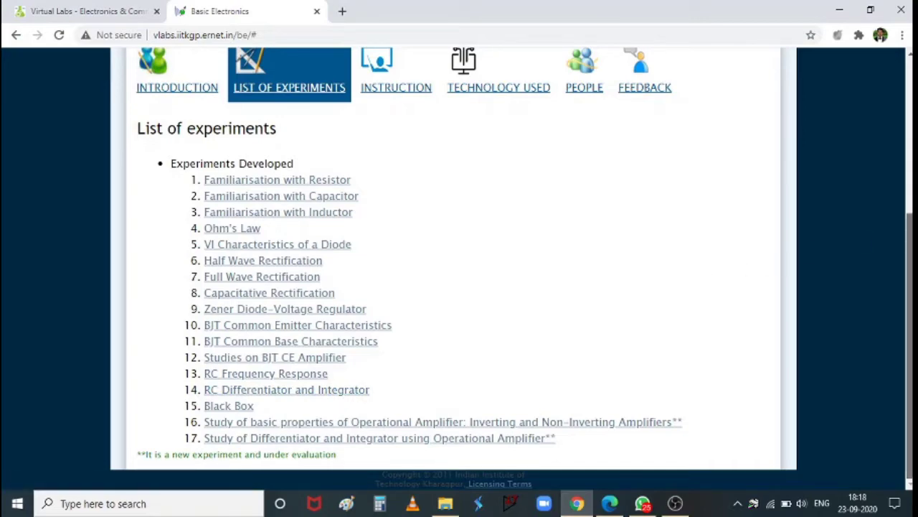
{"action": "scroll", "coordinate": [453, 268], "scroll_direction": "up", "scroll_amount": 4}
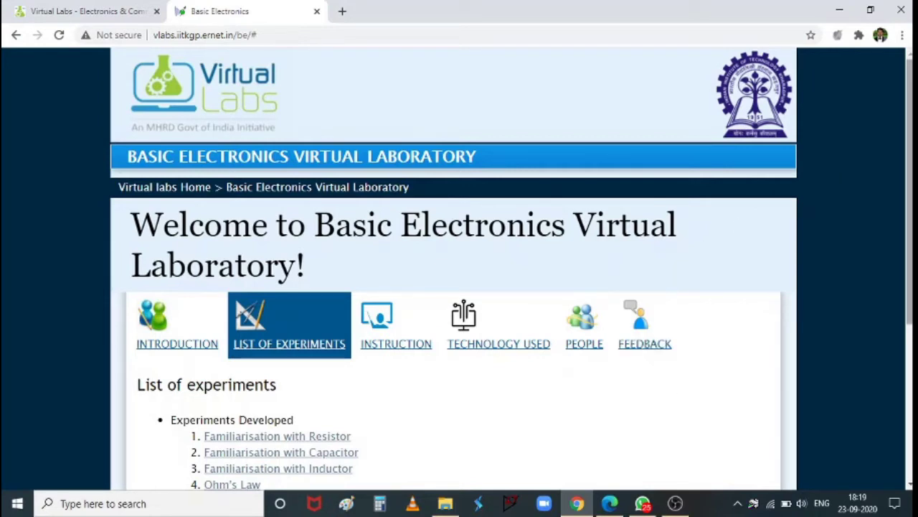
{"action": "scroll", "coordinate": [459, 287], "scroll_direction": "down", "scroll_amount": 3}
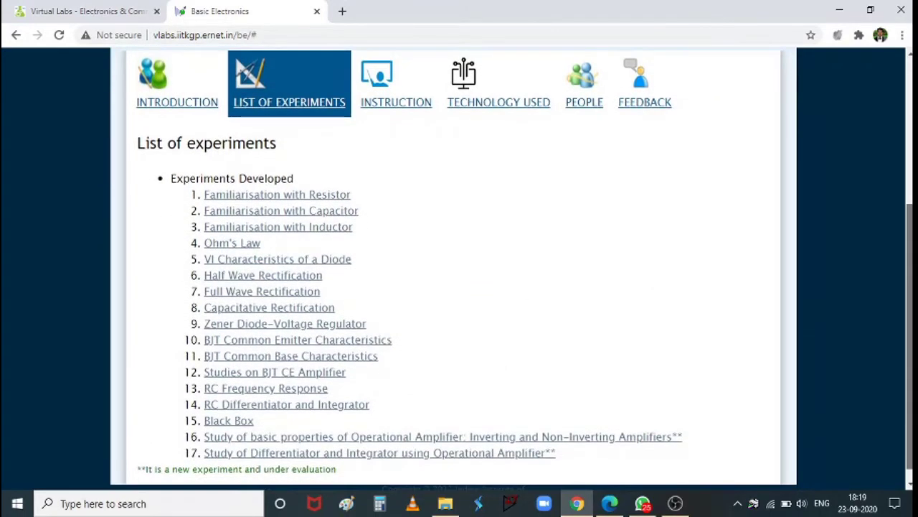
{"action": "scroll", "coordinate": [454, 269], "scroll_direction": "up", "scroll_amount": 2}
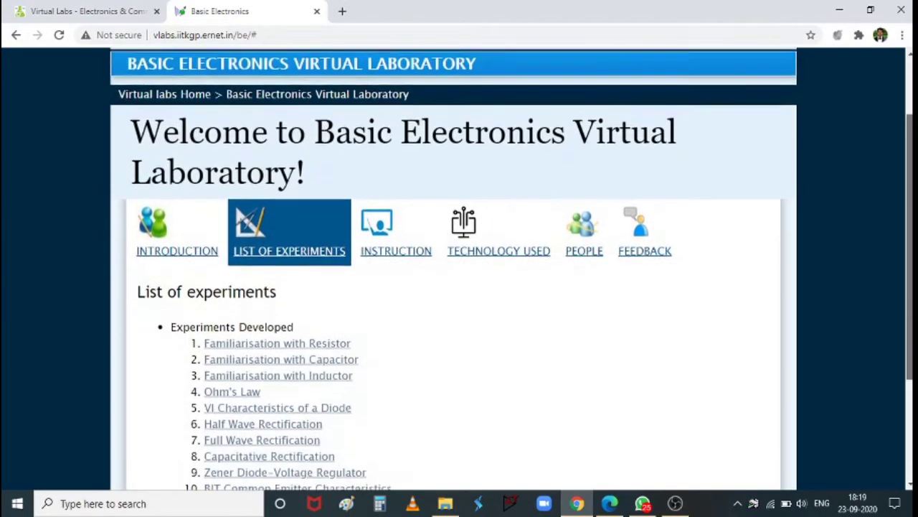
{"action": "scroll", "coordinate": [912, 303], "scroll_direction": "down", "scroll_amount": 2}
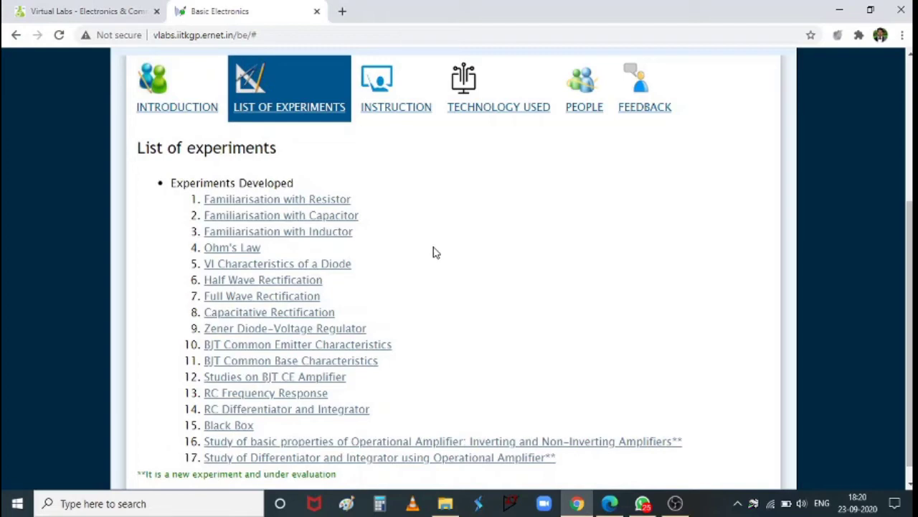
{"action": "left_click", "coordinate": [271, 266]}
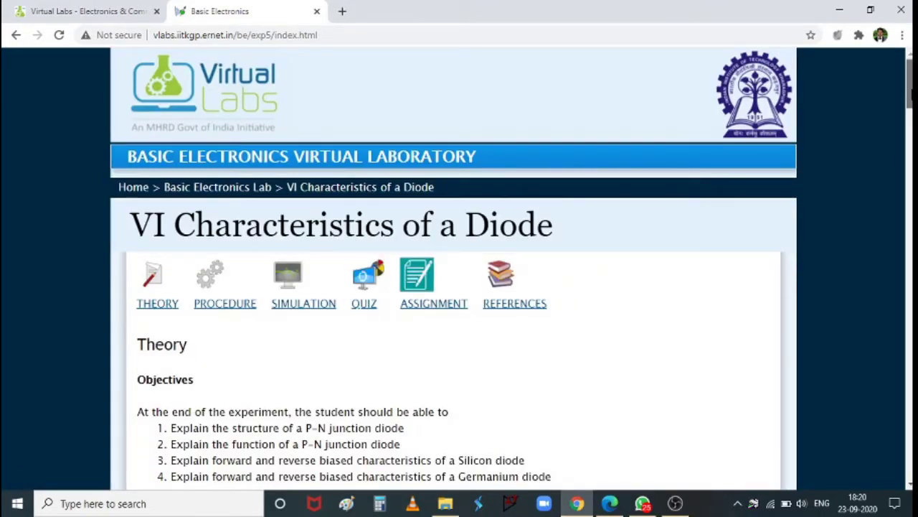
Go to the diode experiment's simulation section and launch the Forward Biased-Si Diode simulation
{"action": "scroll", "coordinate": [912, 104], "scroll_direction": "down", "scroll_amount": 2}
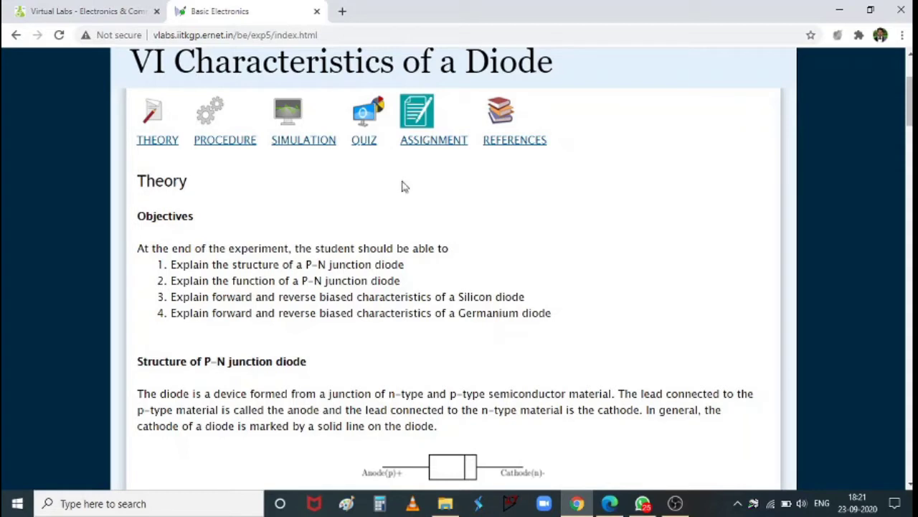
{"action": "left_click", "coordinate": [295, 143]}
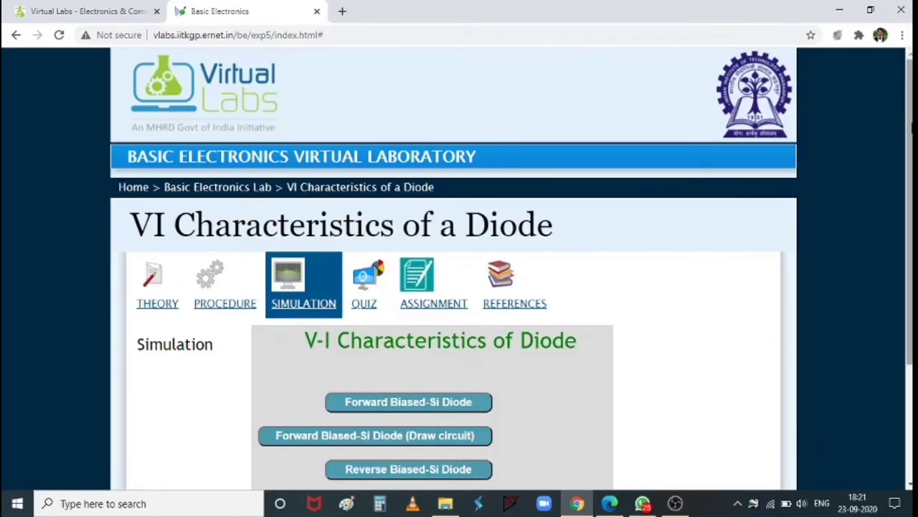
{"action": "left_click_drag", "start_coordinate": [908, 128], "coordinate": [907, 231]}
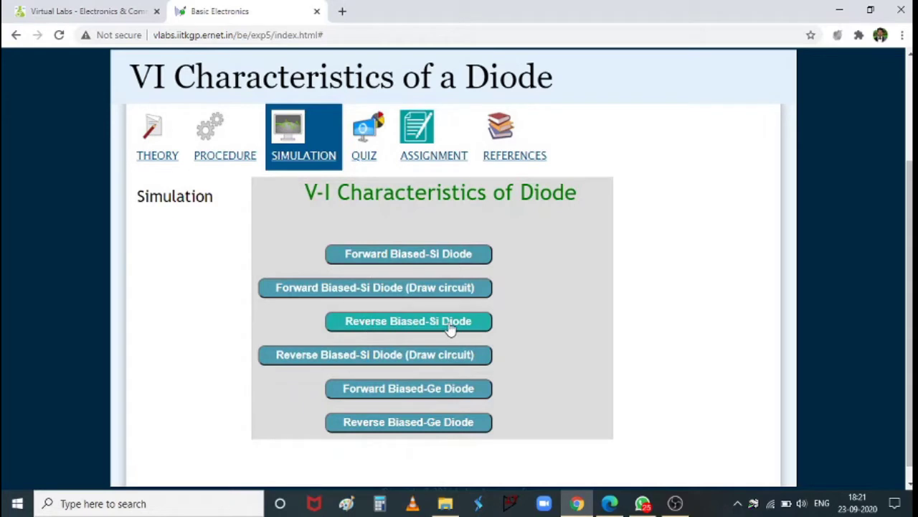
{"action": "left_click", "coordinate": [422, 257]}
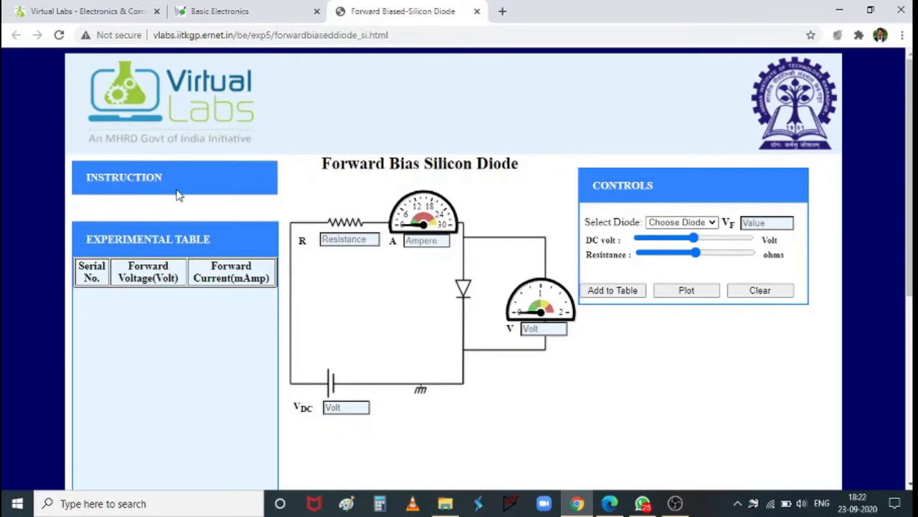
Lower the DC supply voltage of the forward bias circuit to 0.2 V
{"action": "mouse_move", "coordinate": [180, 185]}
{"action": "mouse_move", "coordinate": [208, 181]}
{"action": "left_click_drag", "start_coordinate": [695, 238], "coordinate": [618, 244]}
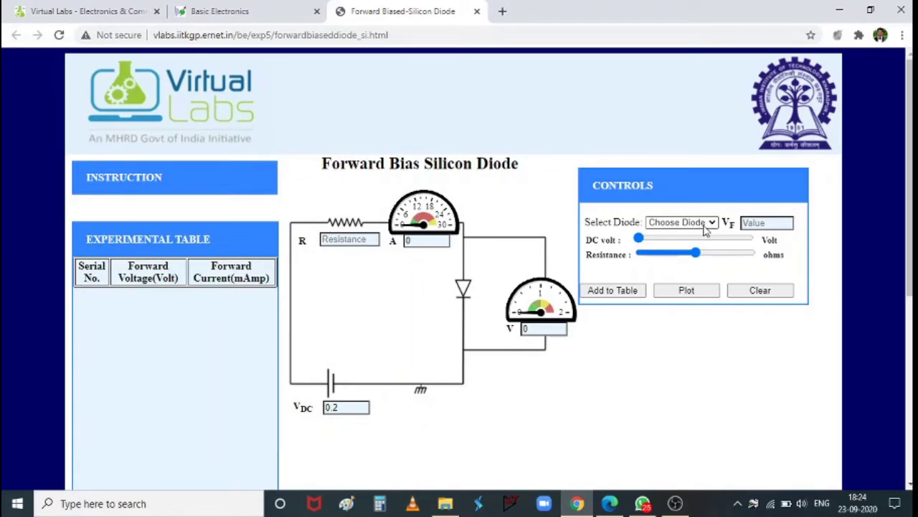
Dismiss the Avast antivirus expiry notice and select diode 1N4007 for the circuit
{"action": "left_click", "coordinate": [707, 224]}
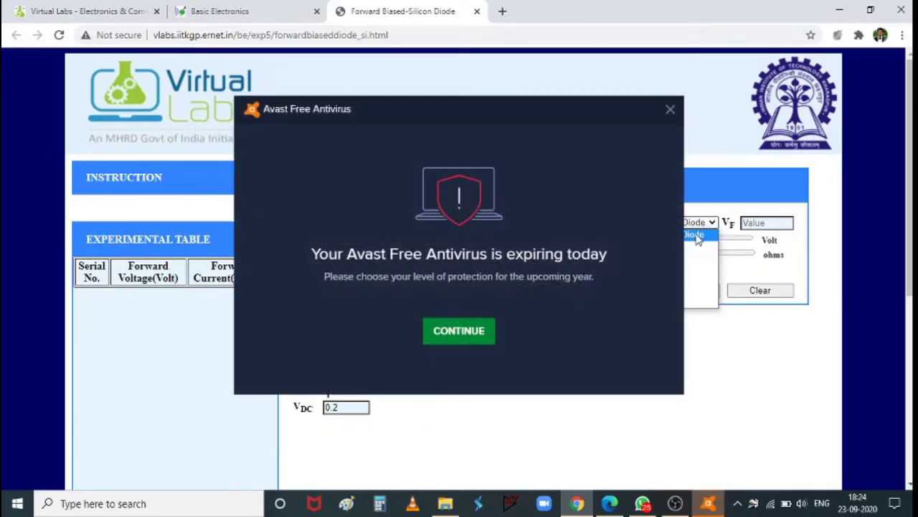
{"action": "left_click", "coordinate": [670, 110]}
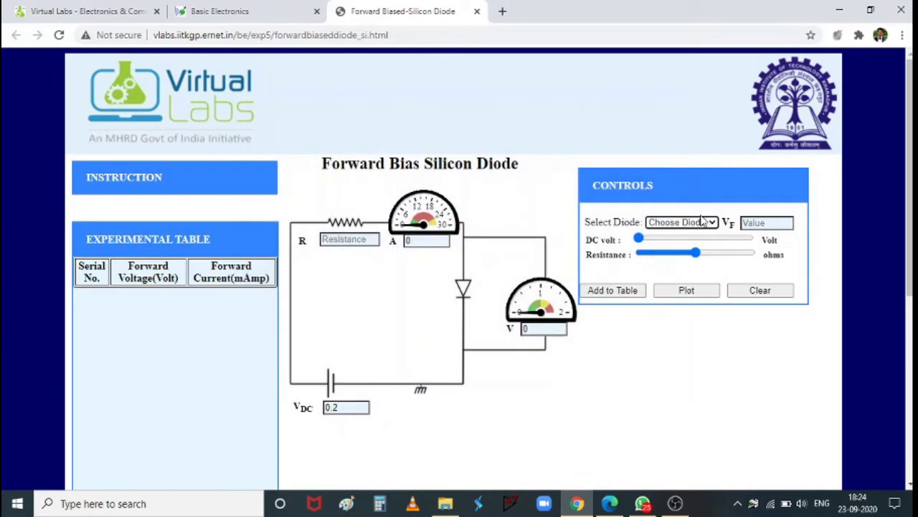
{"action": "left_click", "coordinate": [703, 223]}
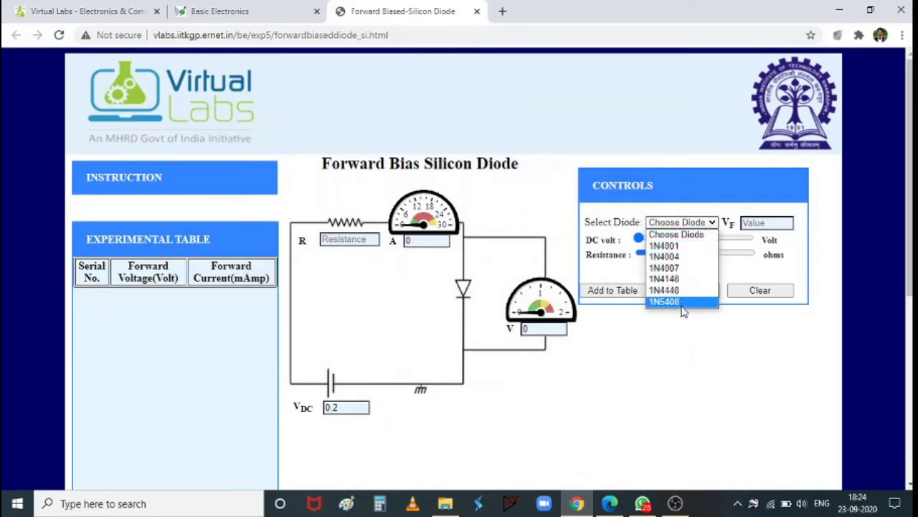
{"action": "left_click", "coordinate": [691, 268]}
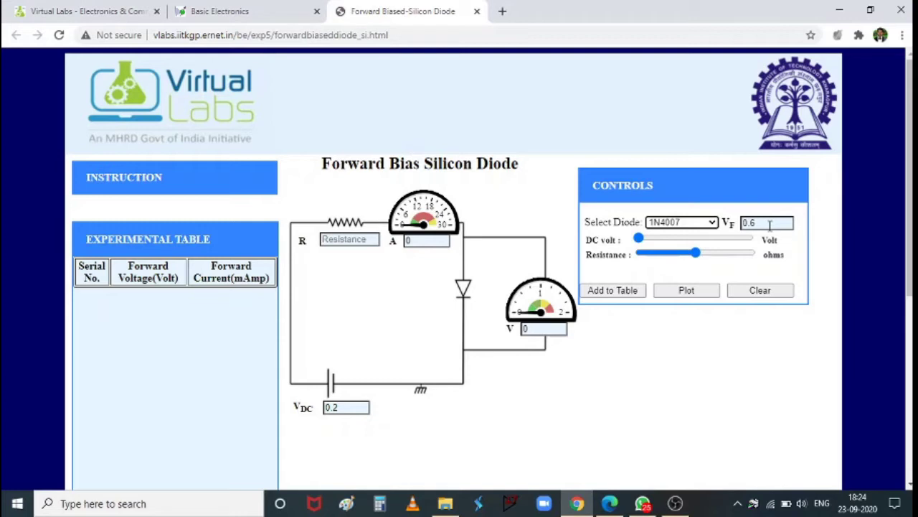
Change the circuit's selected diode to 1N4148
{"action": "left_click", "coordinate": [697, 223]}
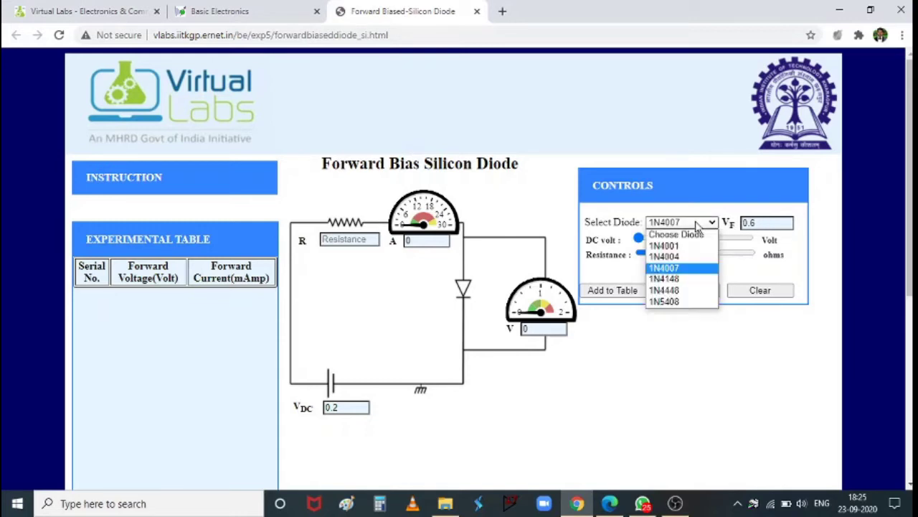
{"action": "left_click", "coordinate": [686, 285]}
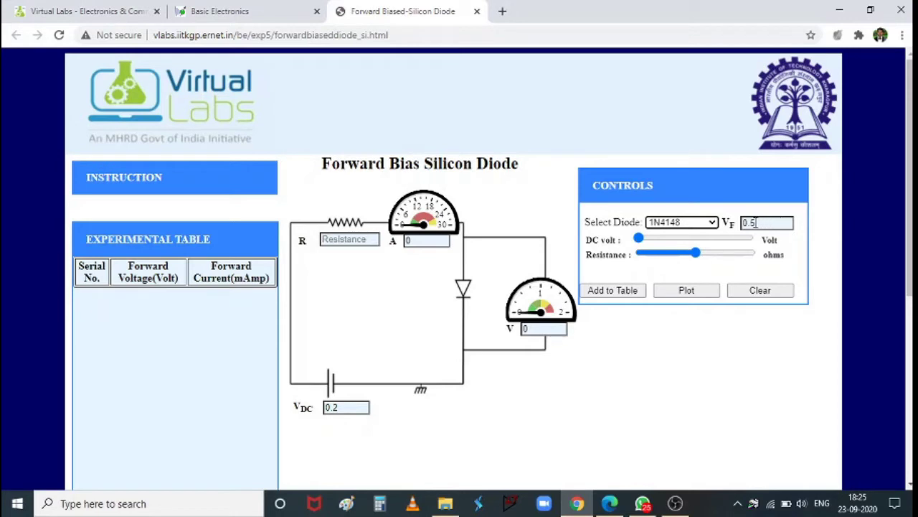
Change the circuit's diode to 1N4007 and set the series resistance to 100 ohms
{"action": "left_click", "coordinate": [699, 224]}
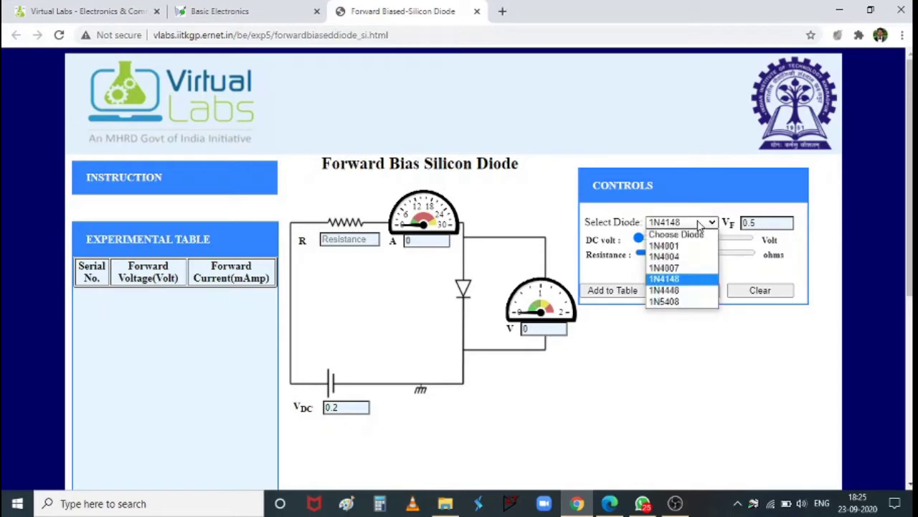
{"action": "left_click", "coordinate": [690, 270]}
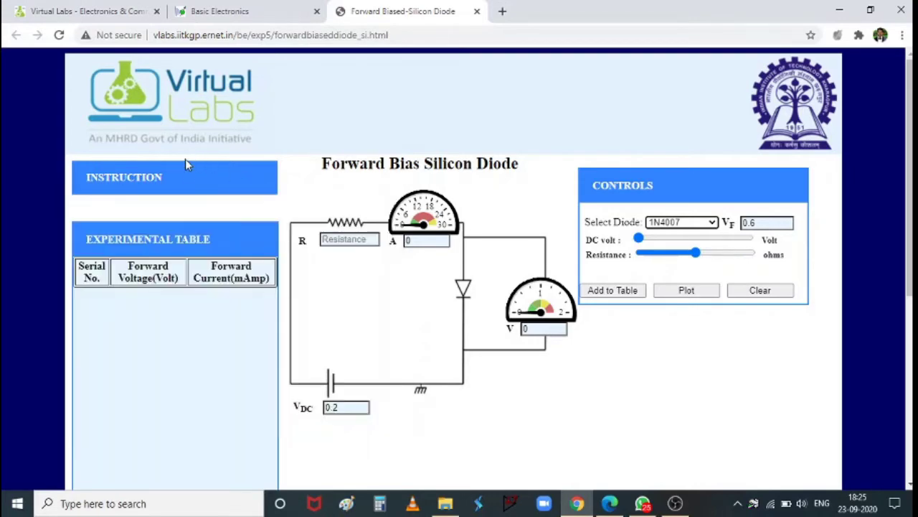
{"action": "mouse_move", "coordinate": [191, 181]}
{"action": "left_click_drag", "start_coordinate": [695, 257], "coordinate": [607, 263]}
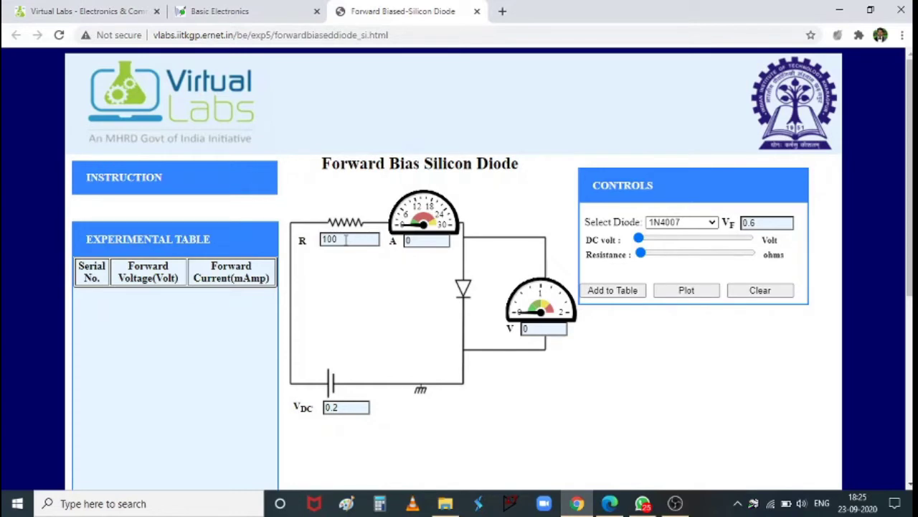
{"action": "mouse_move", "coordinate": [210, 185]}
{"action": "double_click", "coordinate": [335, 407]}
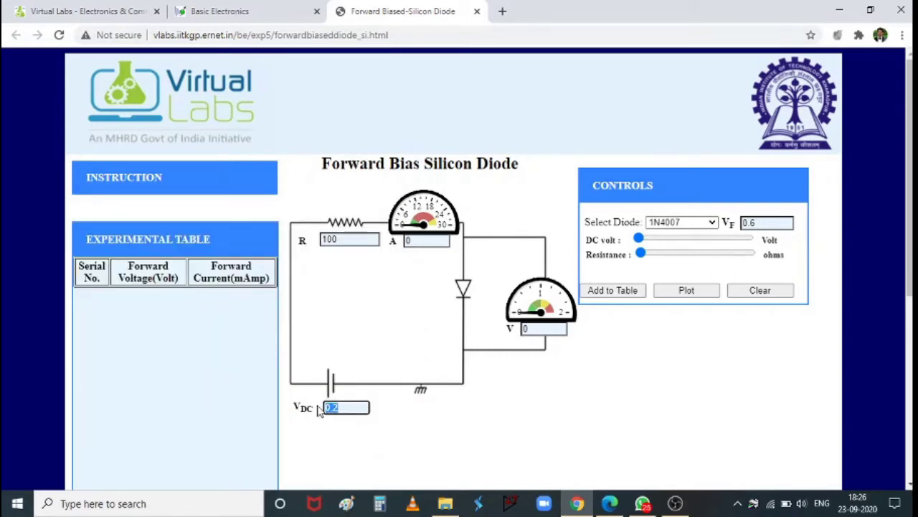
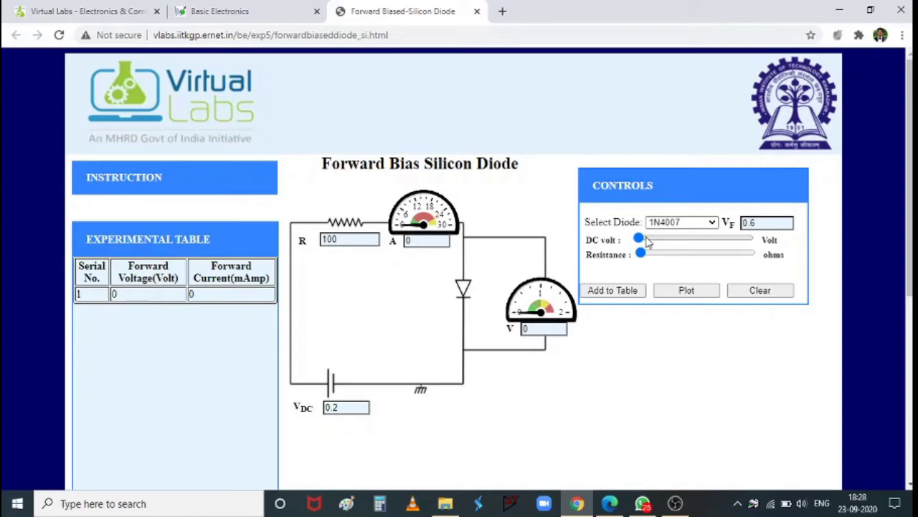
Raise the DC supply voltage to 0.8 V and 1.1 V, adding the meter readings at each value to the experimental table
{"action": "left_click", "coordinate": [646, 240]}
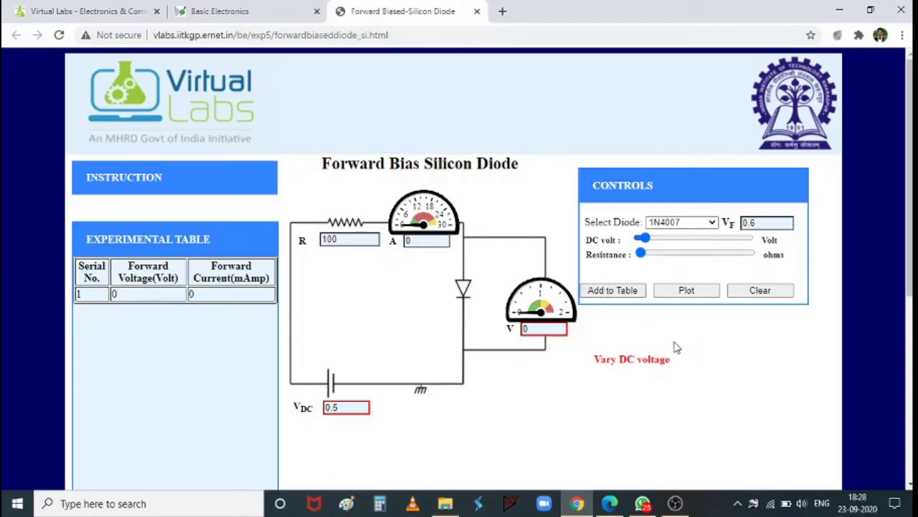
{"action": "left_click", "coordinate": [651, 238]}
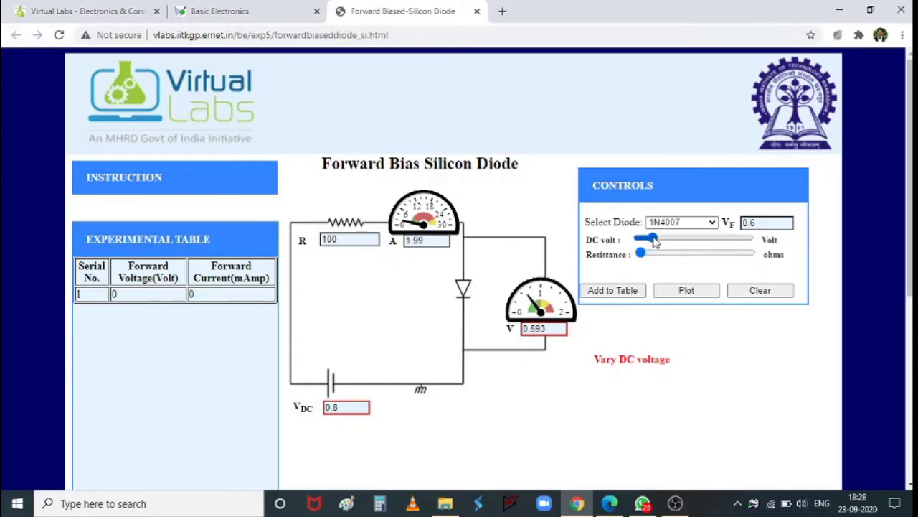
{"action": "left_click", "coordinate": [612, 289]}
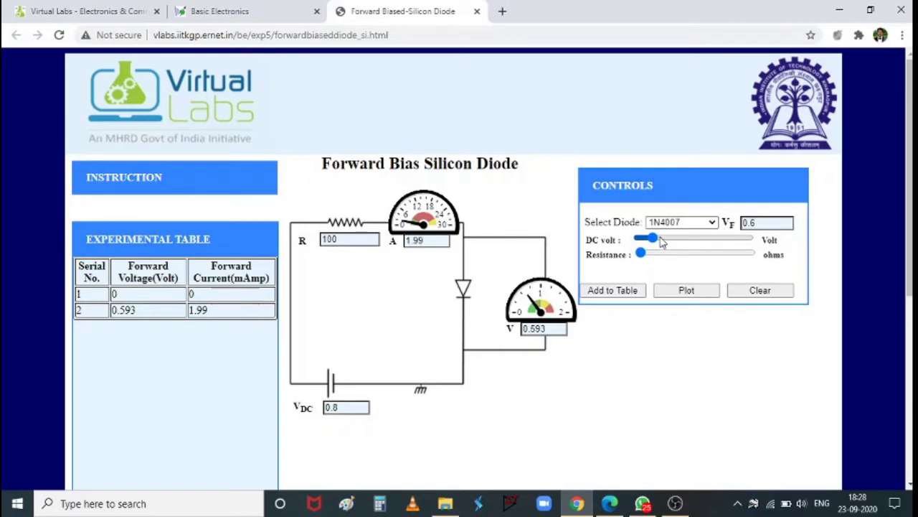
{"action": "left_click", "coordinate": [660, 239]}
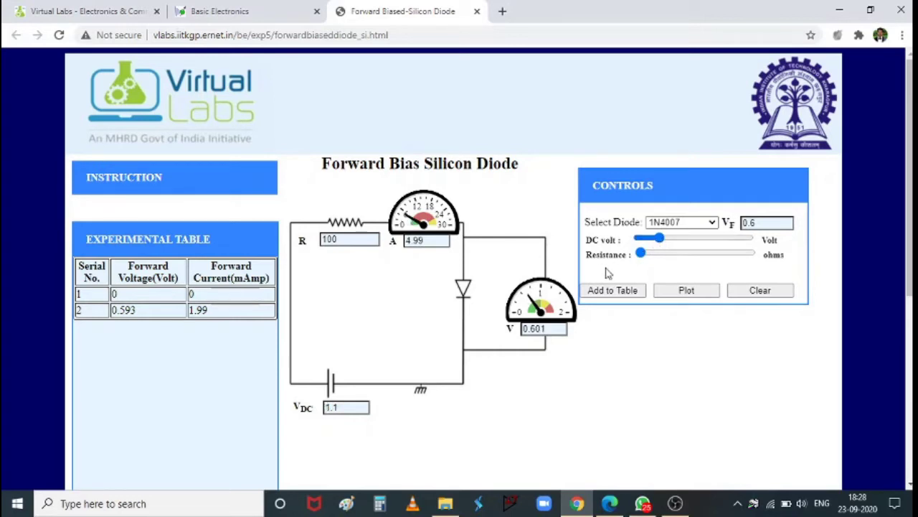
{"action": "left_click", "coordinate": [592, 294]}
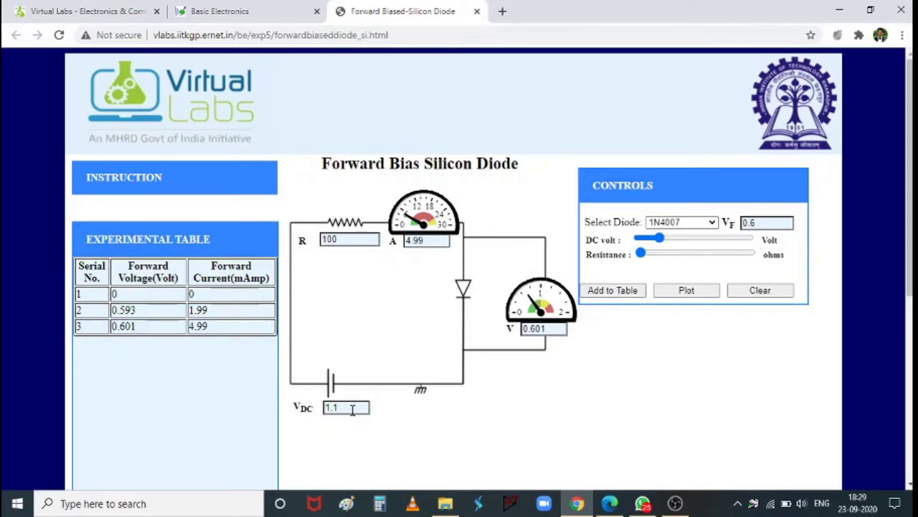
{"action": "left_click", "coordinate": [621, 294]}
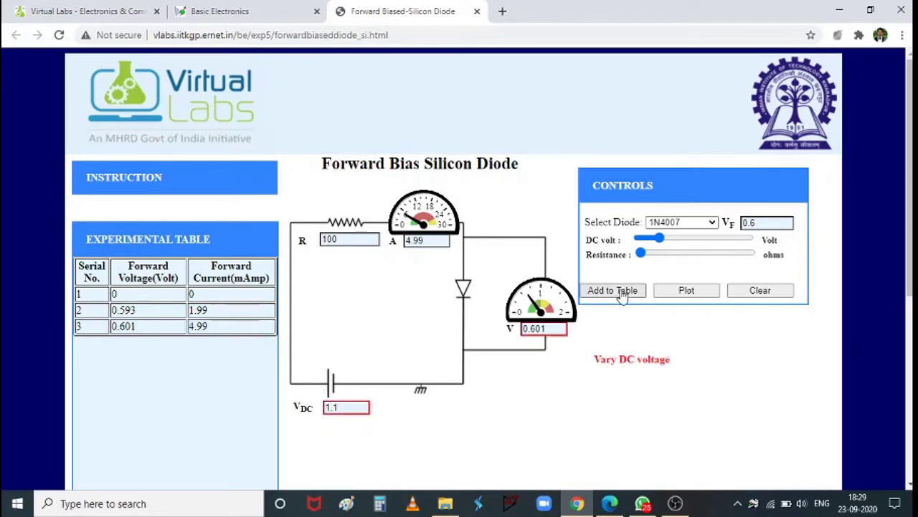
Record the diode readings in the experimental table at DC supply voltages of 1.4 V, 1.7 V and 2 V
{"action": "left_click", "coordinate": [666, 238]}
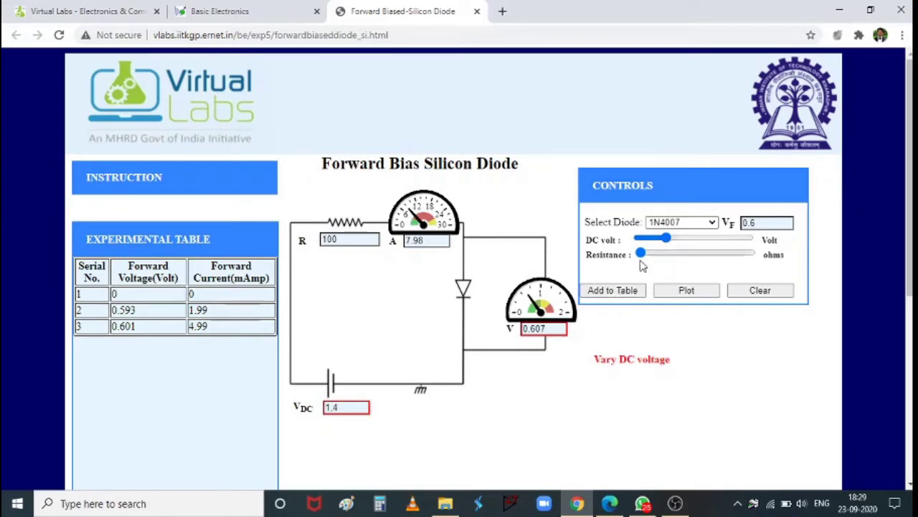
{"action": "left_click", "coordinate": [612, 294]}
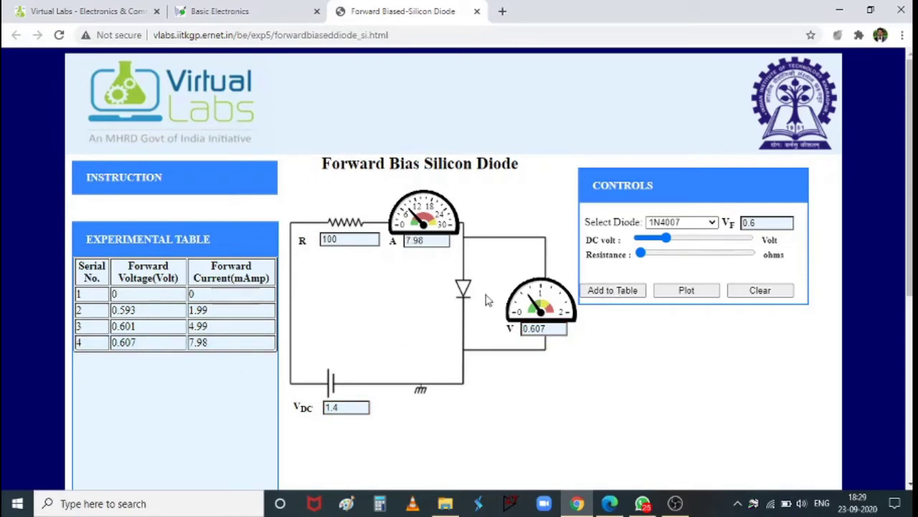
{"action": "left_click", "coordinate": [674, 242]}
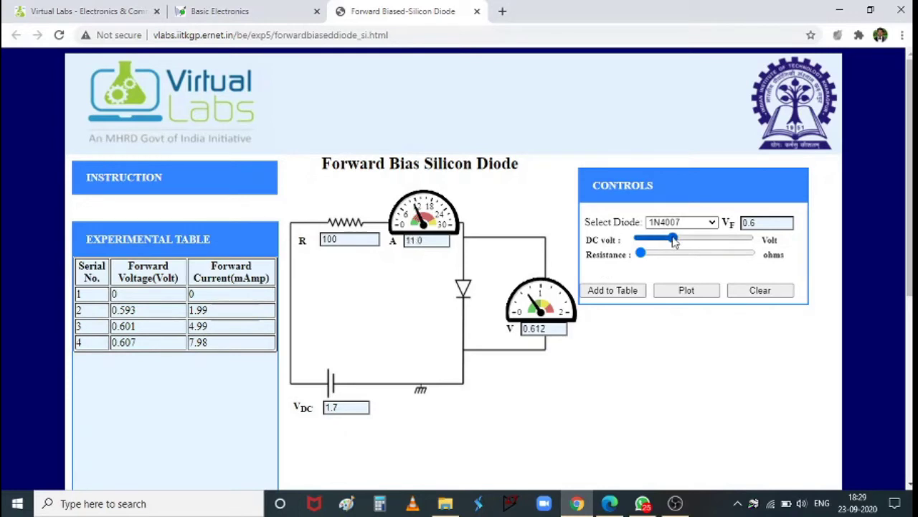
{"action": "left_click", "coordinate": [602, 302]}
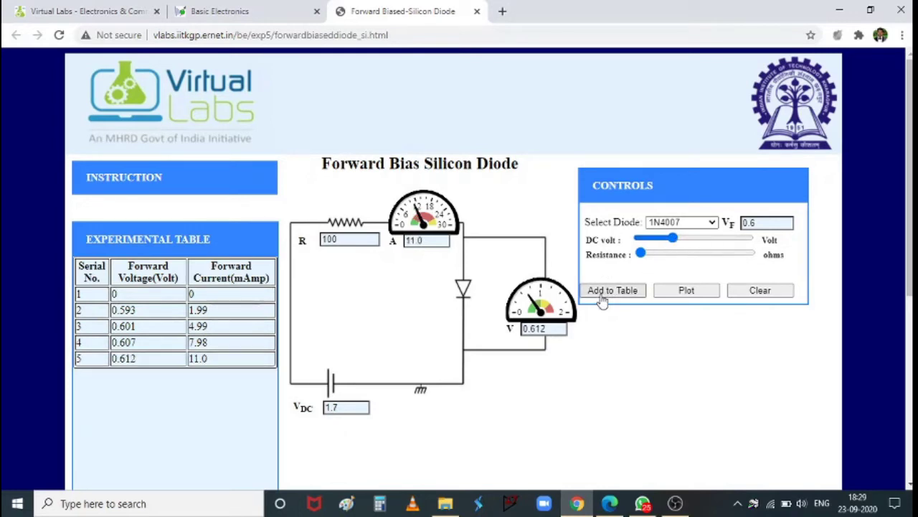
{"action": "left_click", "coordinate": [681, 242]}
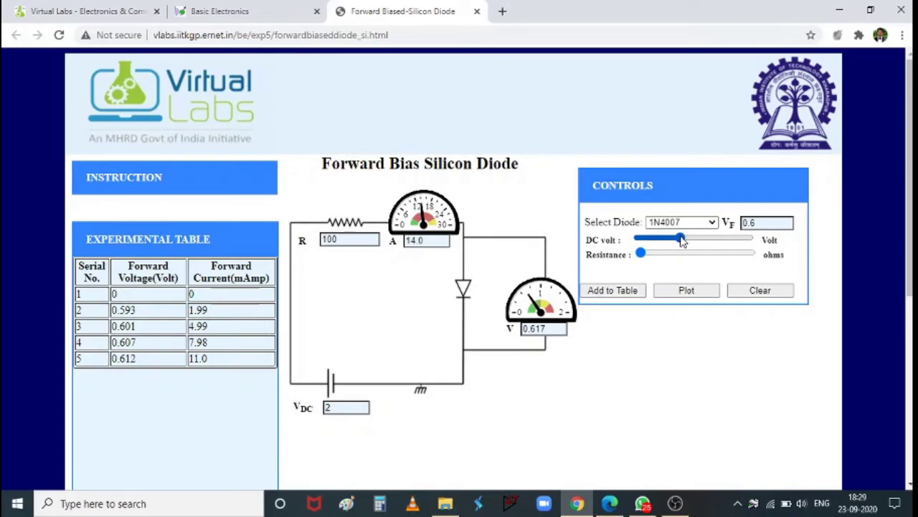
{"action": "left_click", "coordinate": [594, 297]}
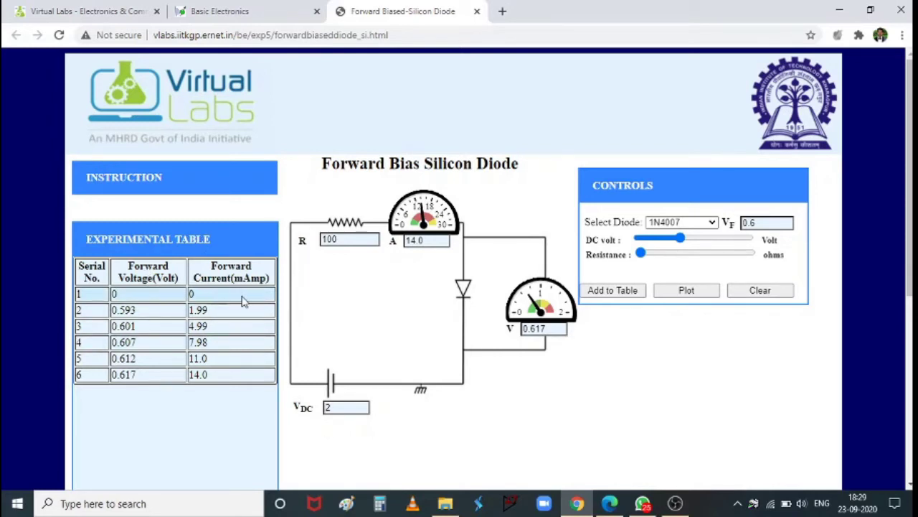
Record the diode readings in the experimental table at DC supply voltages of 2.3 V, 2.7 V and 3 V
{"action": "left_click", "coordinate": [688, 240]}
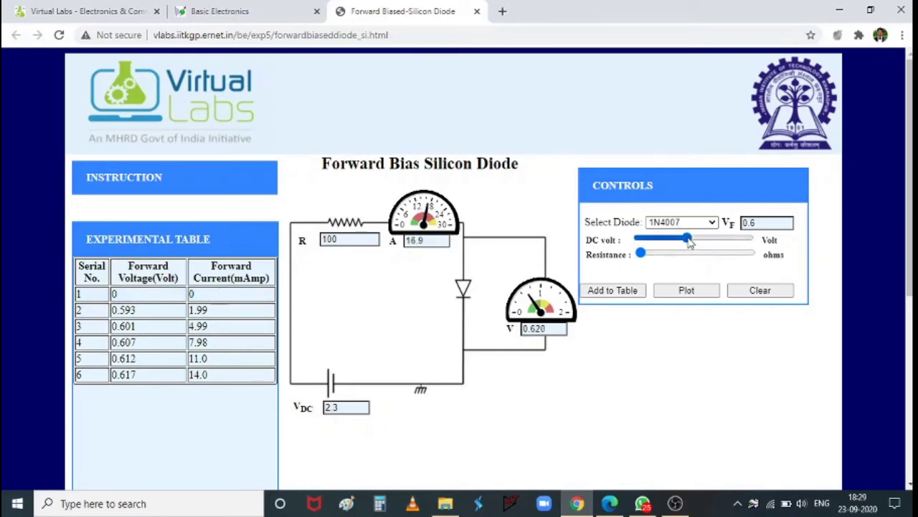
{"action": "left_click", "coordinate": [600, 296]}
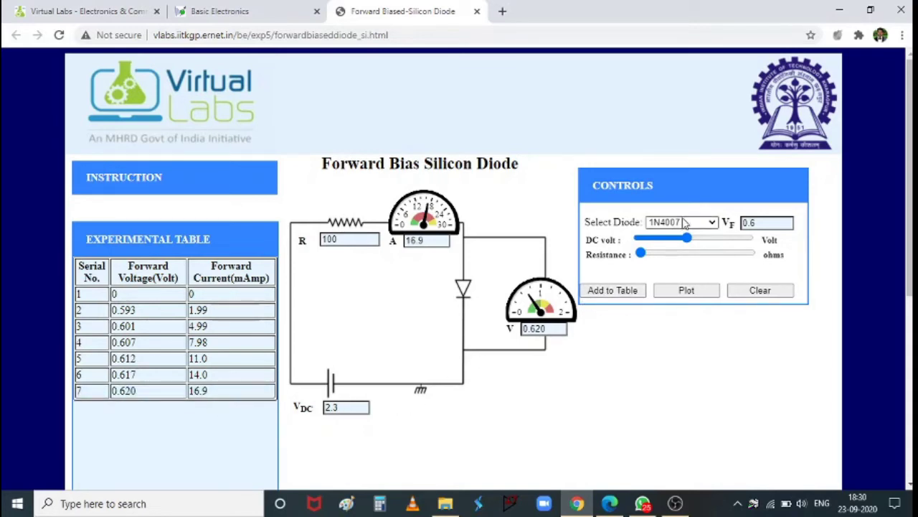
{"action": "left_click", "coordinate": [696, 241]}
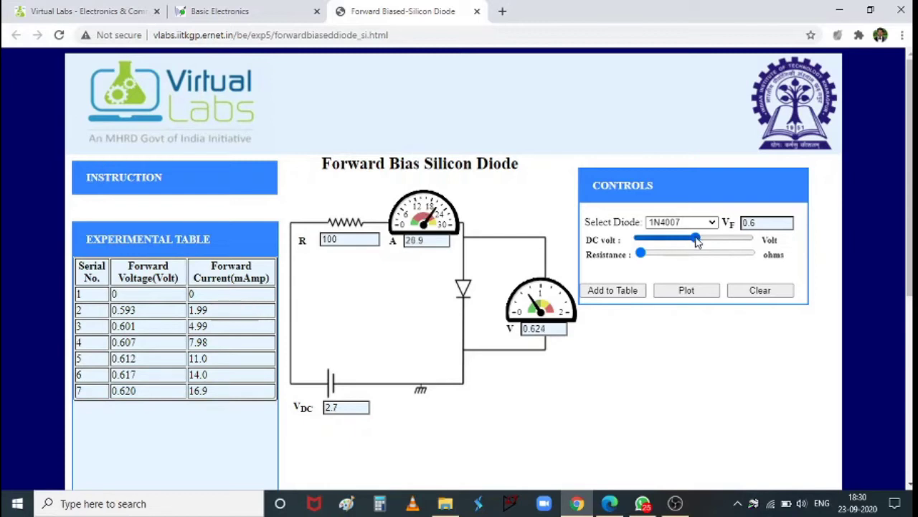
{"action": "left_click", "coordinate": [609, 294]}
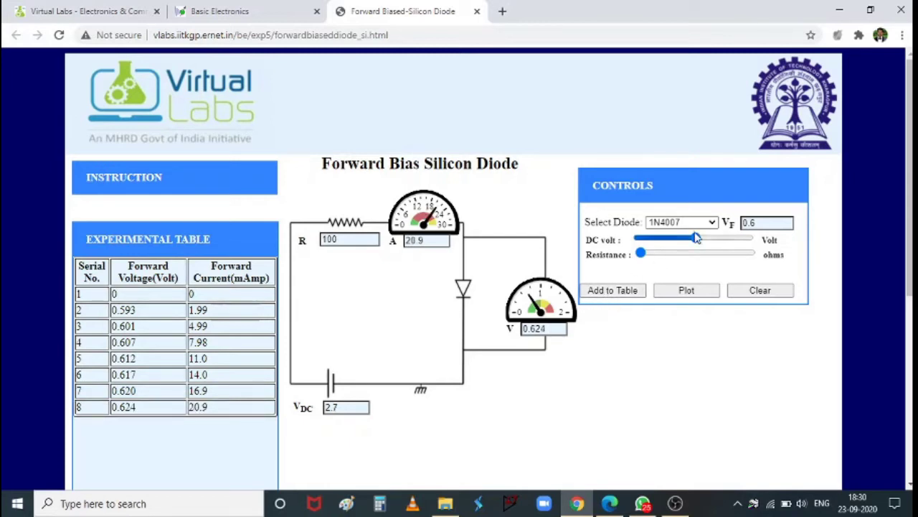
{"action": "left_click", "coordinate": [705, 241]}
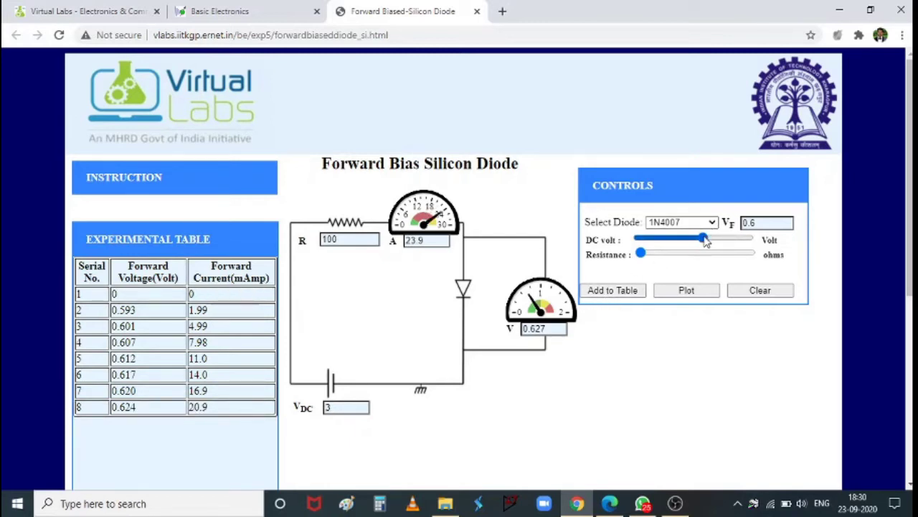
{"action": "left_click", "coordinate": [605, 294]}
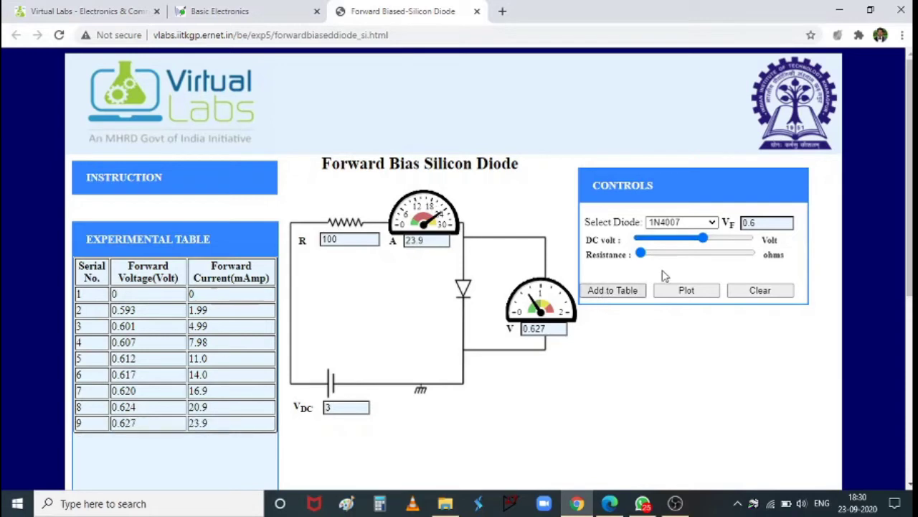
Record the diode readings in the experimental table at DC supply voltages of 3.4 V, 3.7 V and 4 V
{"action": "left_click", "coordinate": [713, 241]}
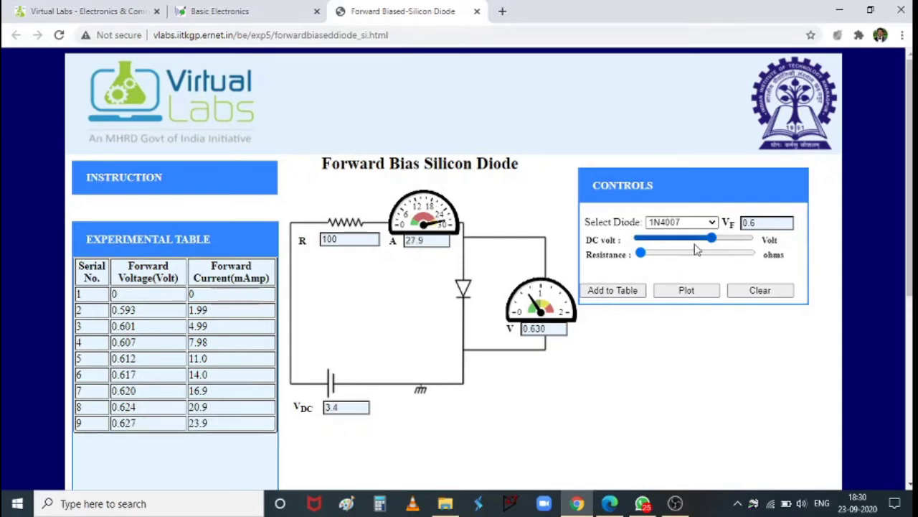
{"action": "left_click", "coordinate": [611, 295]}
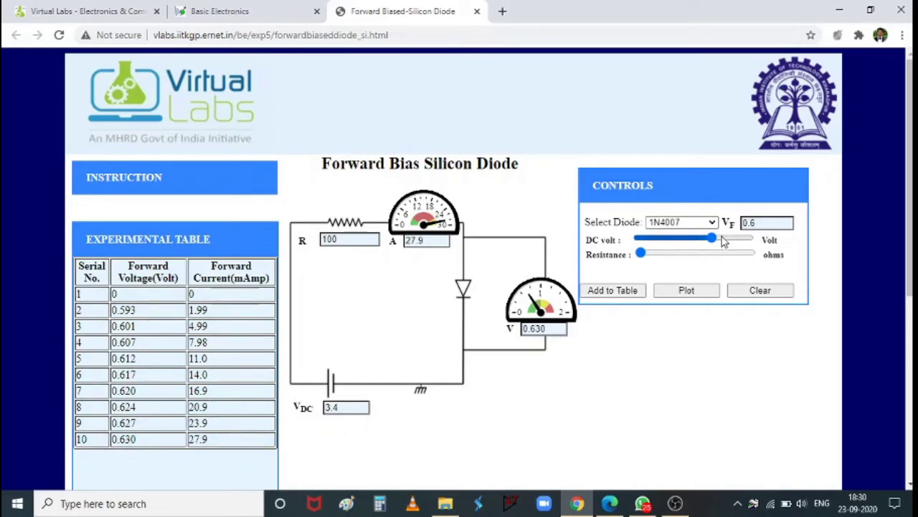
{"action": "left_click", "coordinate": [718, 238]}
{"action": "left_click", "coordinate": [614, 294]}
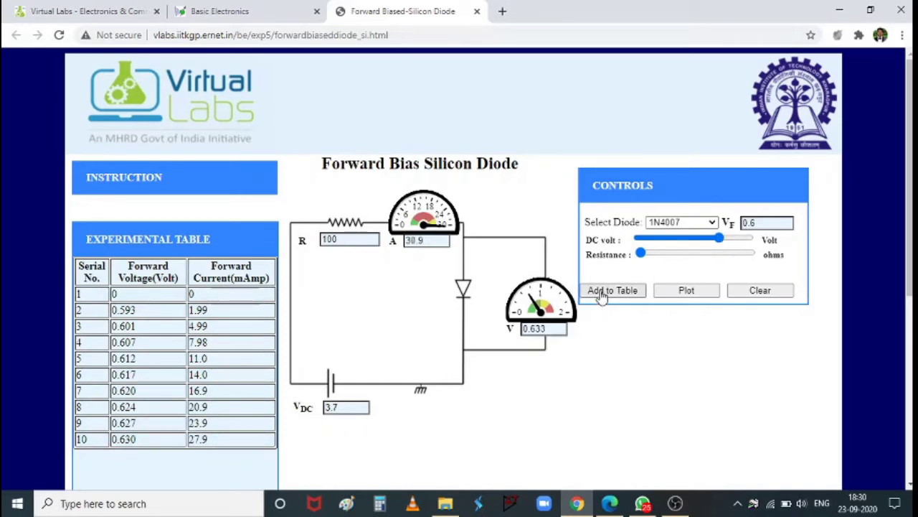
{"action": "left_click", "coordinate": [727, 239]}
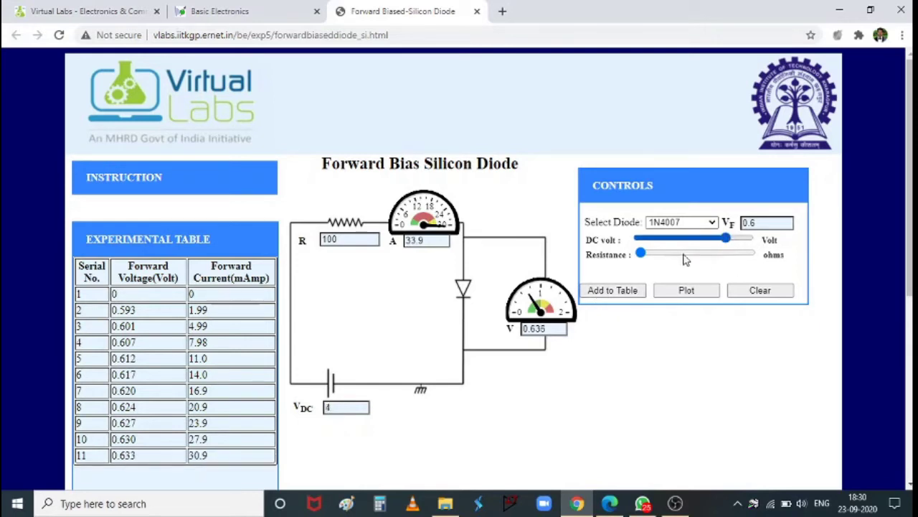
{"action": "left_click", "coordinate": [620, 290]}
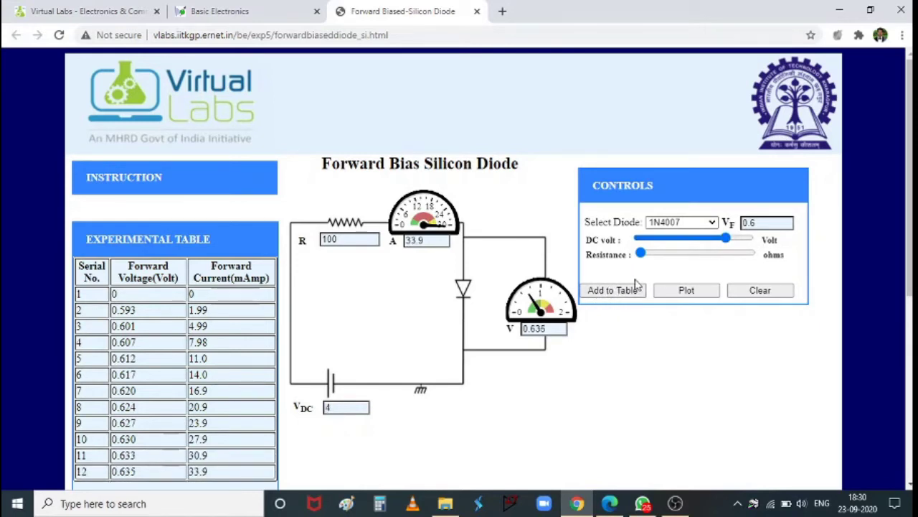
Record the diode readings in the experimental table at DC supply voltages of 4.4 V, 4.7 V and 5 V
{"action": "left_click", "coordinate": [737, 241]}
{"action": "left_click", "coordinate": [615, 291]}
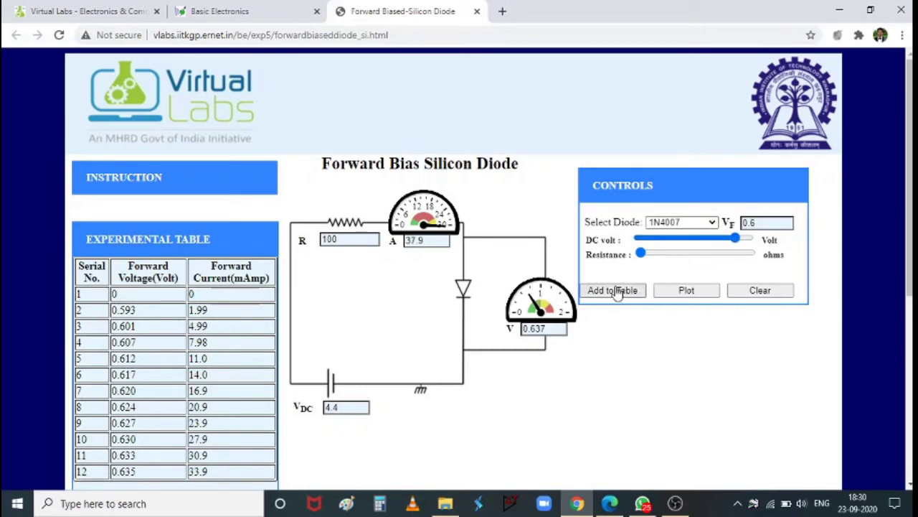
{"action": "left_click_drag", "start_coordinate": [739, 240], "coordinate": [744, 243]}
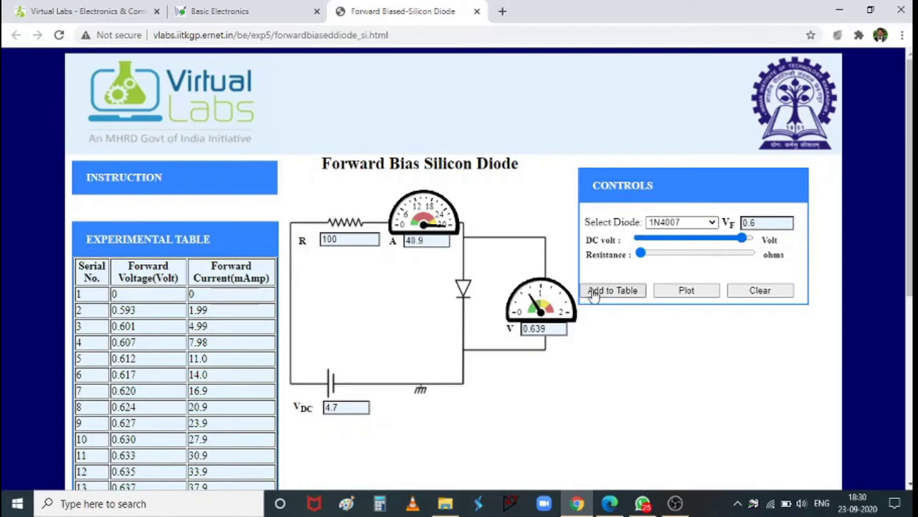
{"action": "left_click", "coordinate": [752, 243]}
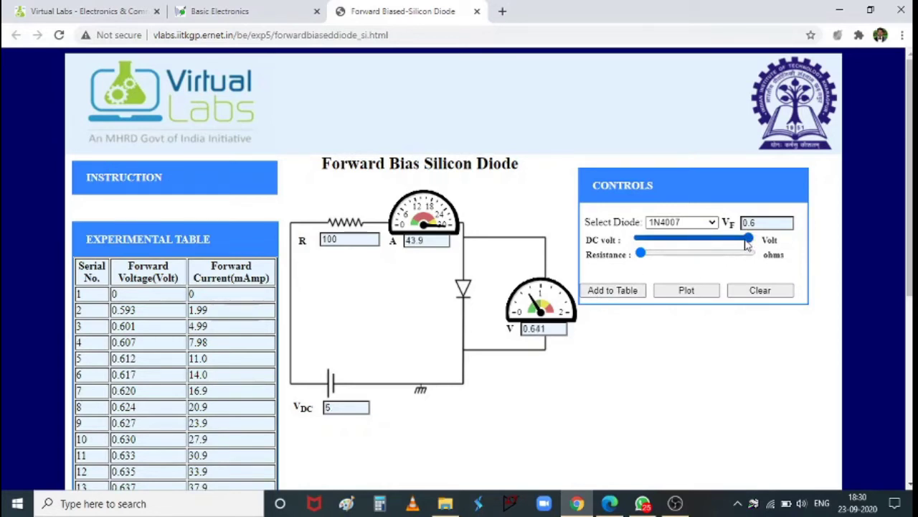
{"action": "left_click", "coordinate": [610, 292]}
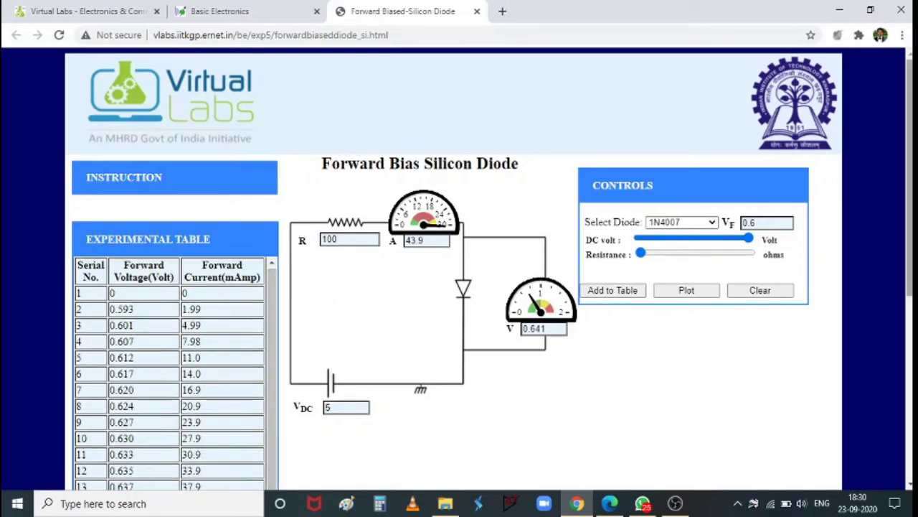
Plot the V-I graph from the recorded table readings and review the diode's forward characteristic curve
{"action": "scroll", "coordinate": [683, 225], "scroll_direction": "down", "scroll_amount": 2}
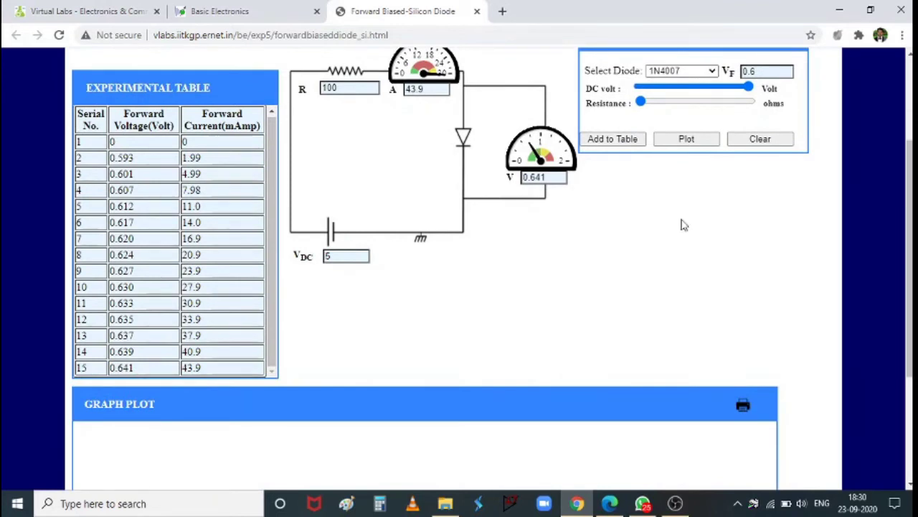
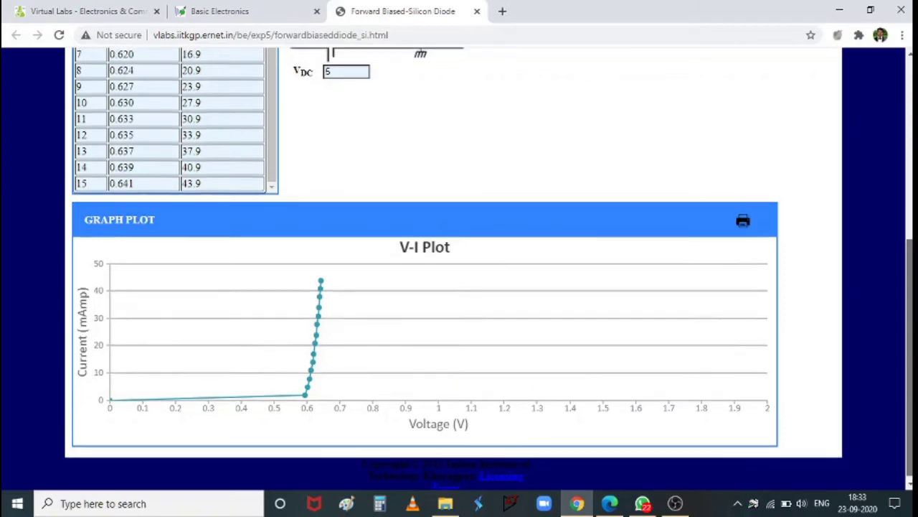
{"action": "scroll", "coordinate": [910, 359], "scroll_direction": "up", "scroll_amount": 5}
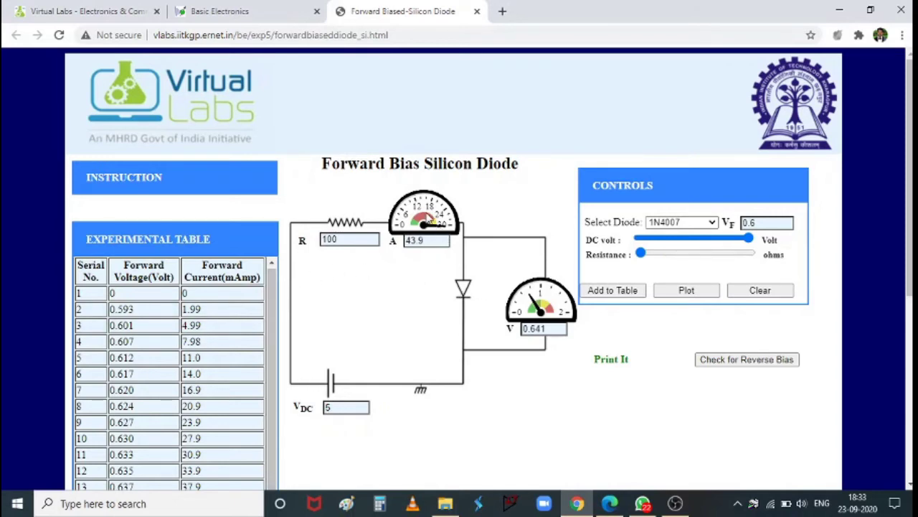
Review the forward bias V-I plot and switch from that experiment to the Reverse Biased-Si Diode simulation
{"action": "left_click", "coordinate": [907, 296]}
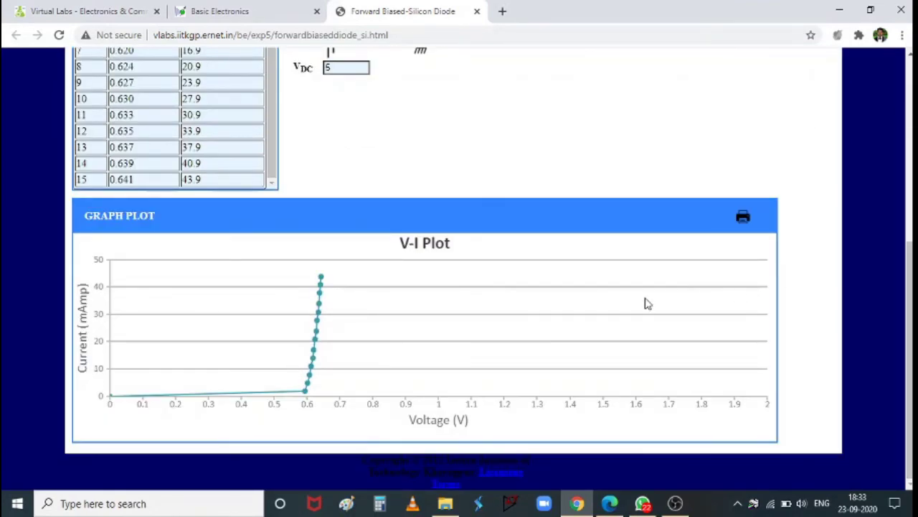
{"action": "mouse_move", "coordinate": [332, 301]}
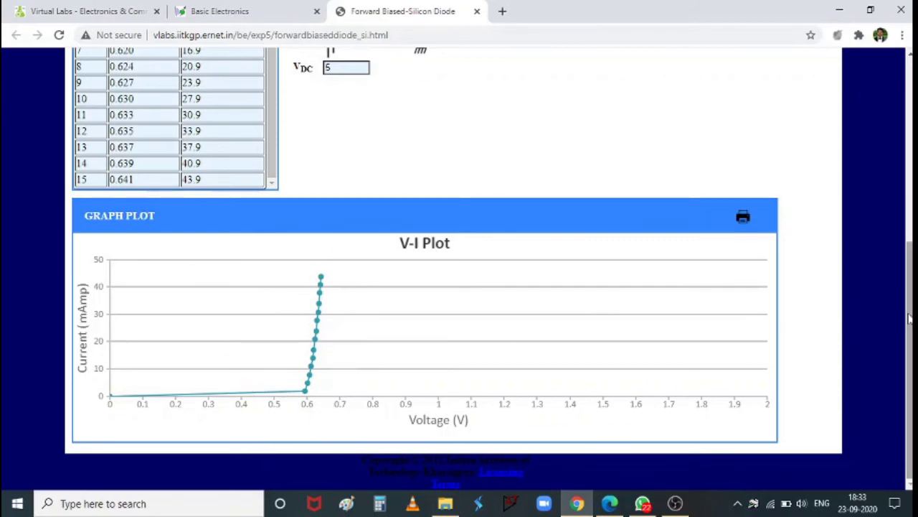
{"action": "left_click_drag", "start_coordinate": [909, 302], "coordinate": [911, 115]}
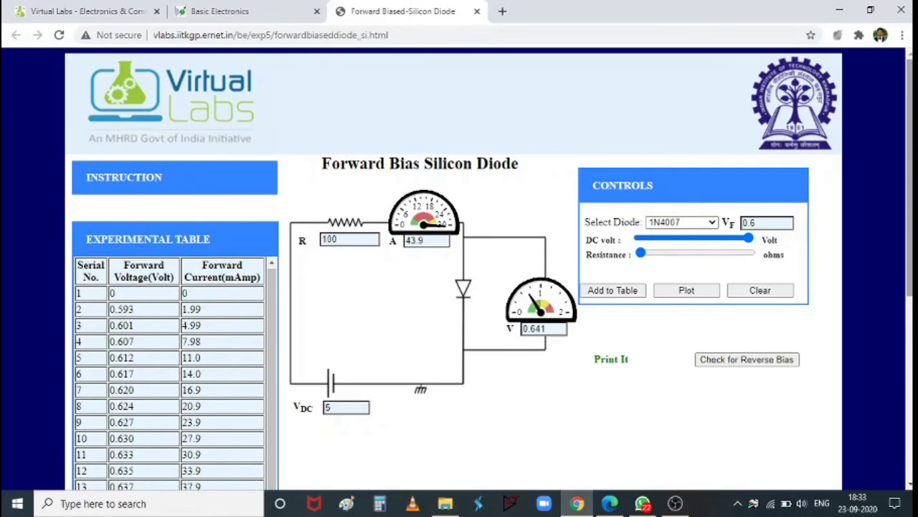
{"action": "scroll", "coordinate": [459, 286], "scroll_direction": "down", "scroll_amount": 5}
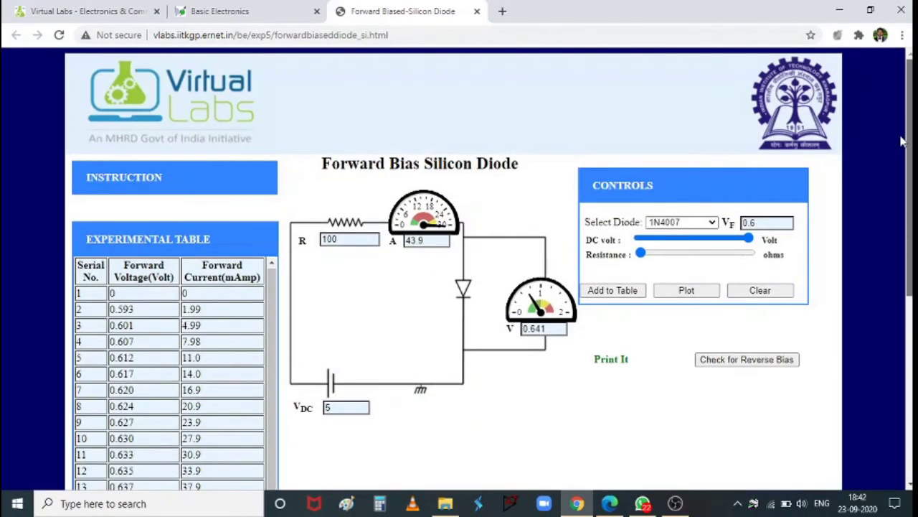
{"action": "left_click", "coordinate": [476, 11]}
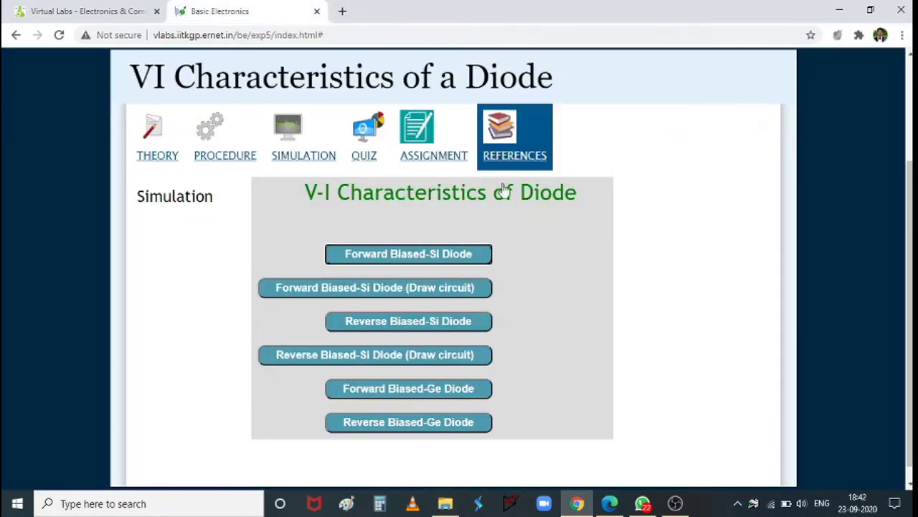
{"action": "left_click", "coordinate": [407, 323]}
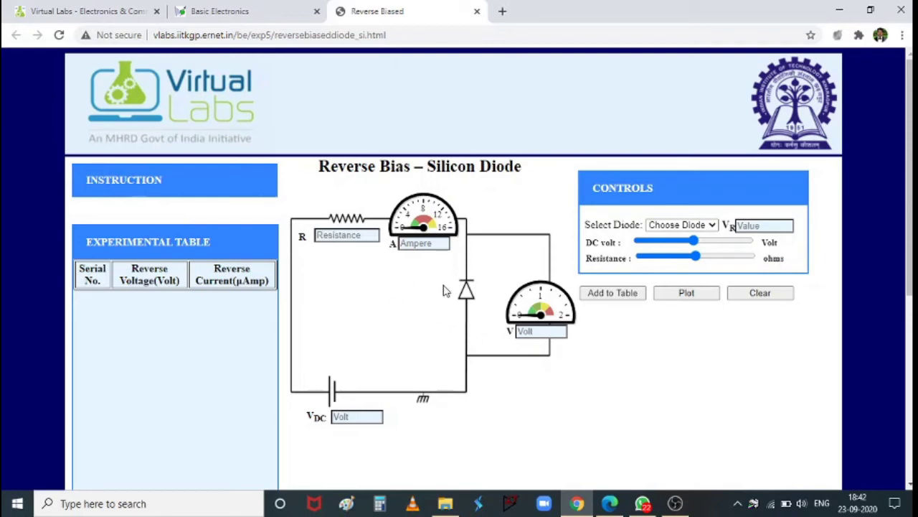
Set up the reverse bias circuit with diode 1N4007, a DC supply of 0.2 V and a resistance of 100 ohms
{"action": "left_click", "coordinate": [695, 224]}
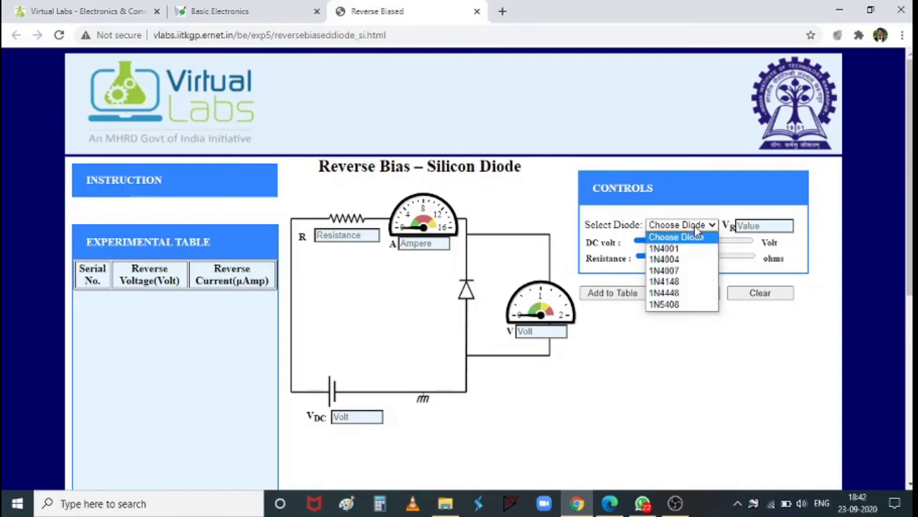
{"action": "left_click", "coordinate": [693, 271]}
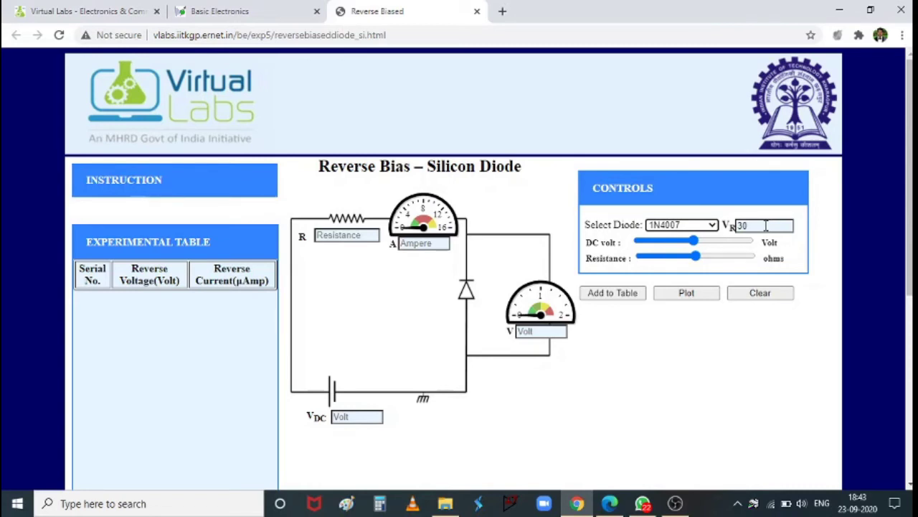
{"action": "left_click", "coordinate": [694, 241]}
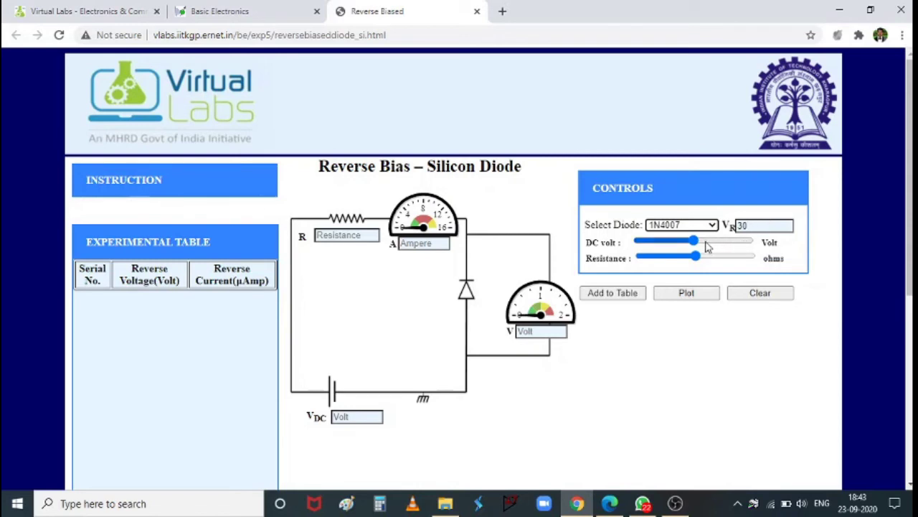
{"action": "left_click_drag", "start_coordinate": [646, 244], "coordinate": [578, 244]}
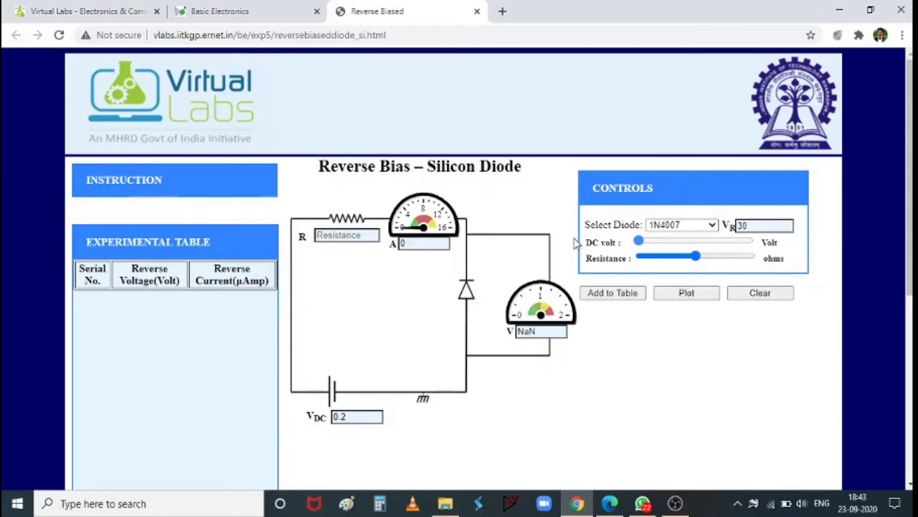
{"action": "left_click_drag", "start_coordinate": [702, 261], "coordinate": [567, 244]}
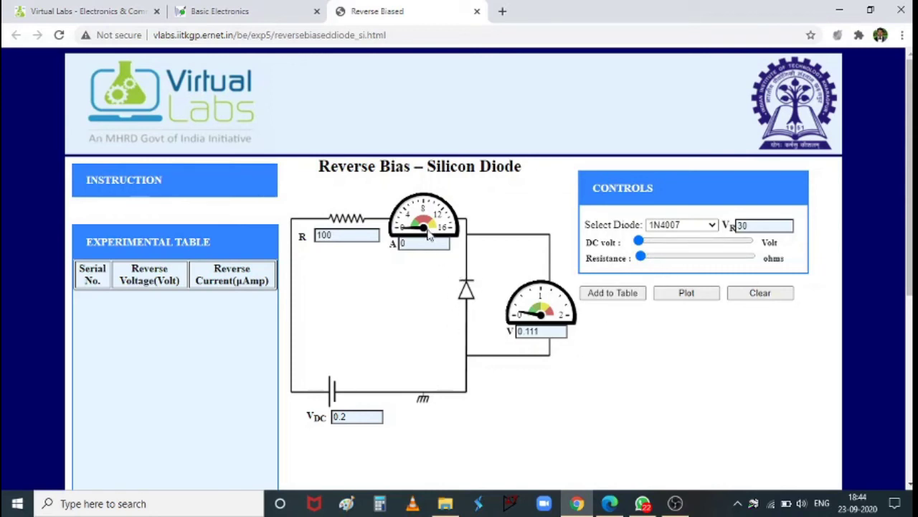
Record the reverse bias readings in the experimental table at DC supply voltages of 0.2 V, 1.85 V and 3.5 V
{"action": "left_click", "coordinate": [613, 294]}
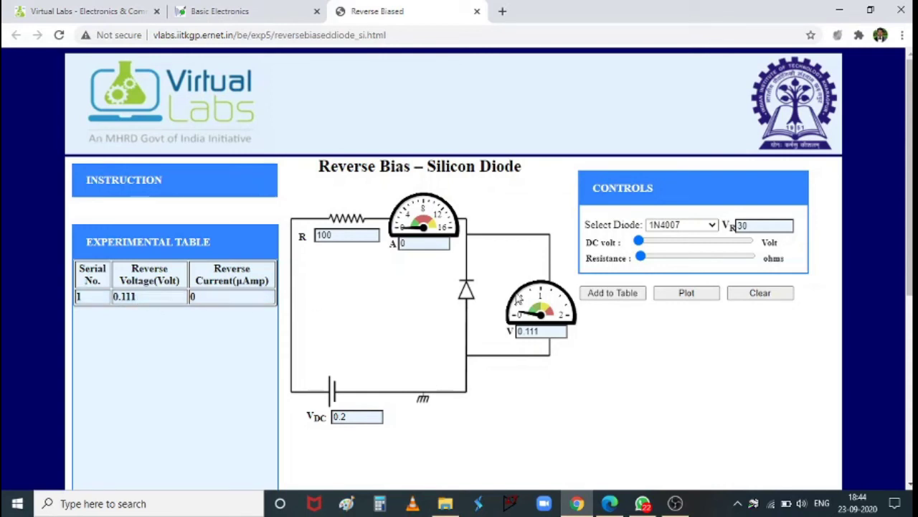
{"action": "left_click", "coordinate": [645, 244]}
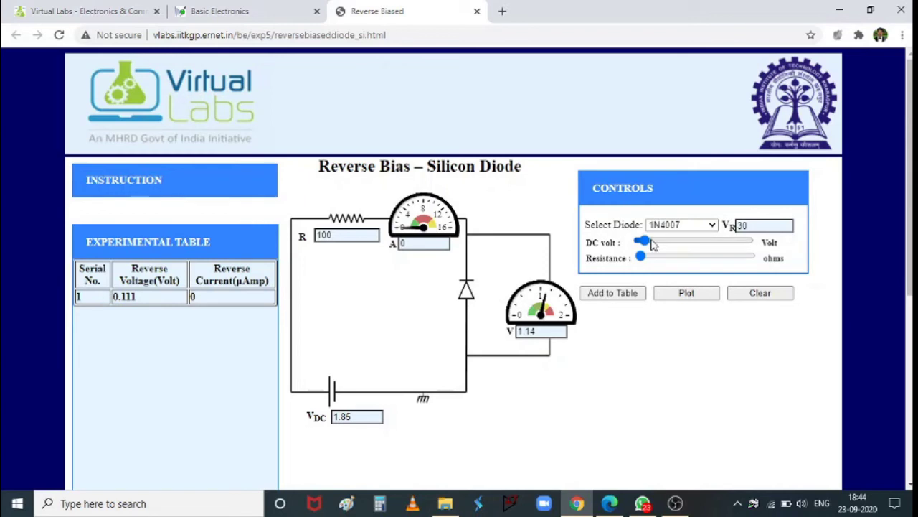
{"action": "left_click", "coordinate": [610, 298]}
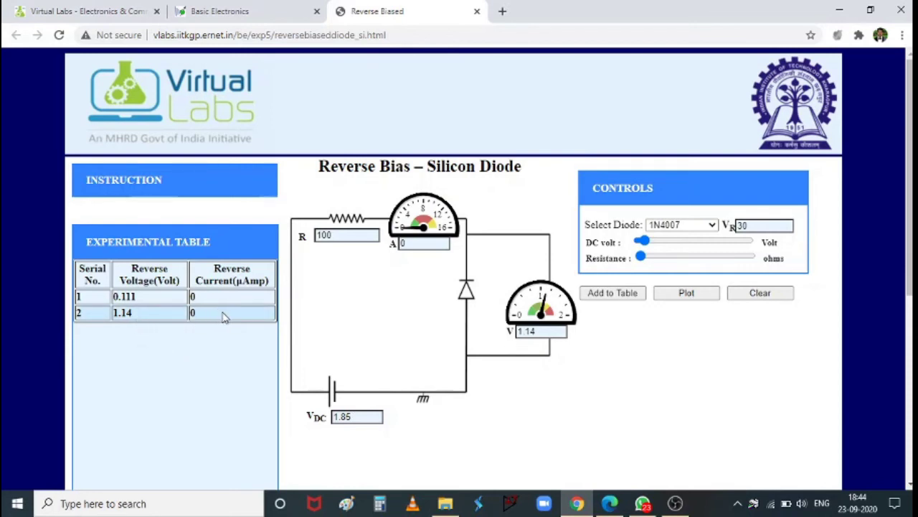
{"action": "left_click", "coordinate": [650, 241]}
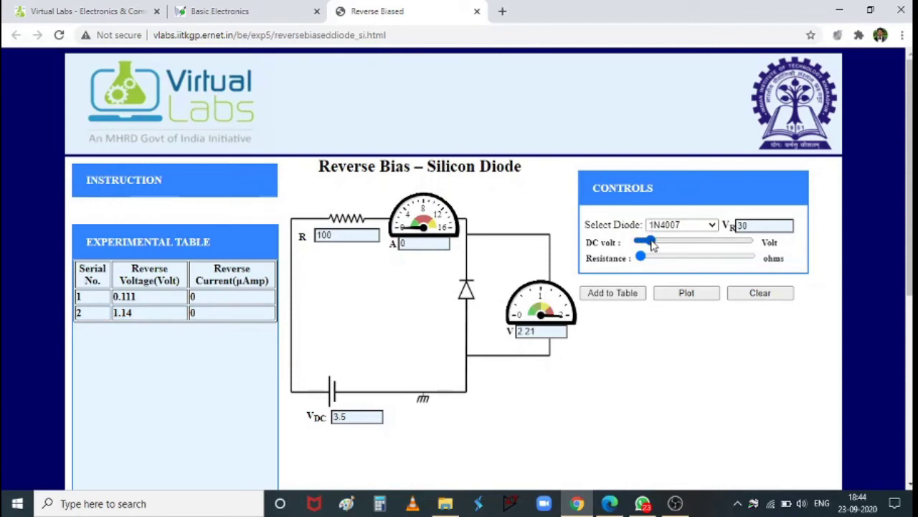
{"action": "left_click", "coordinate": [620, 294]}
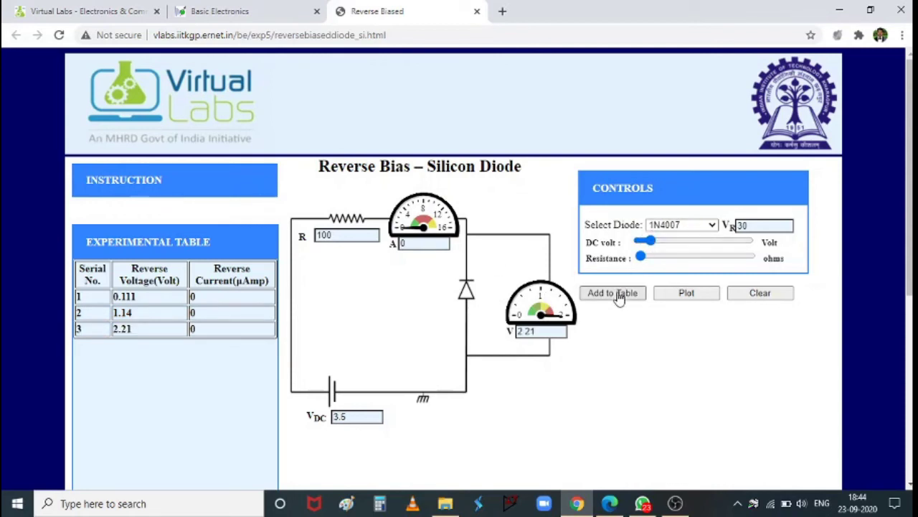
Record the reverse bias readings in the experimental table at DC supply voltages of 5.7 V, 7.9 V and 10.25 V
{"action": "left_click", "coordinate": [660, 243]}
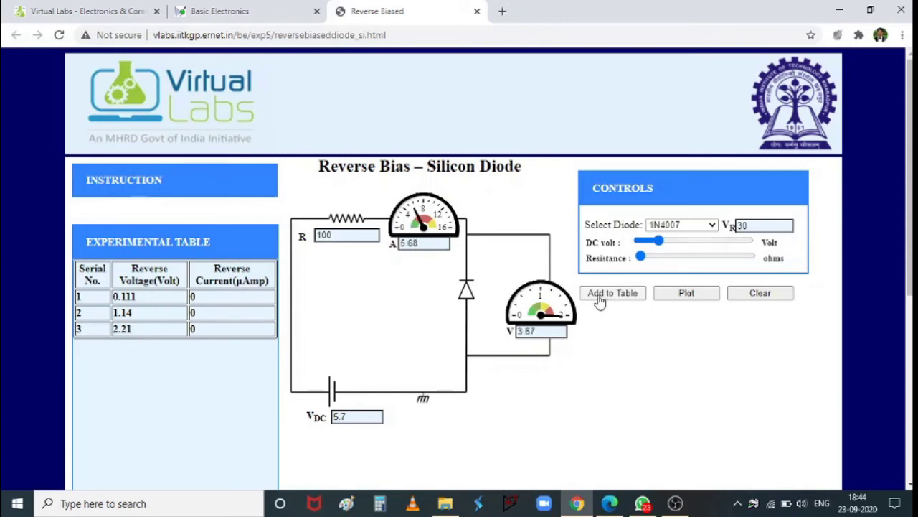
{"action": "left_click", "coordinate": [601, 300]}
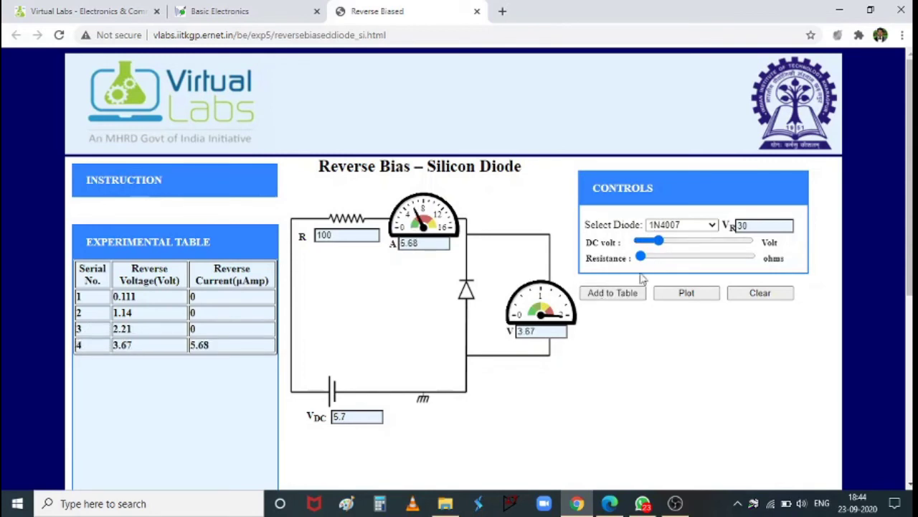
{"action": "left_click", "coordinate": [667, 242]}
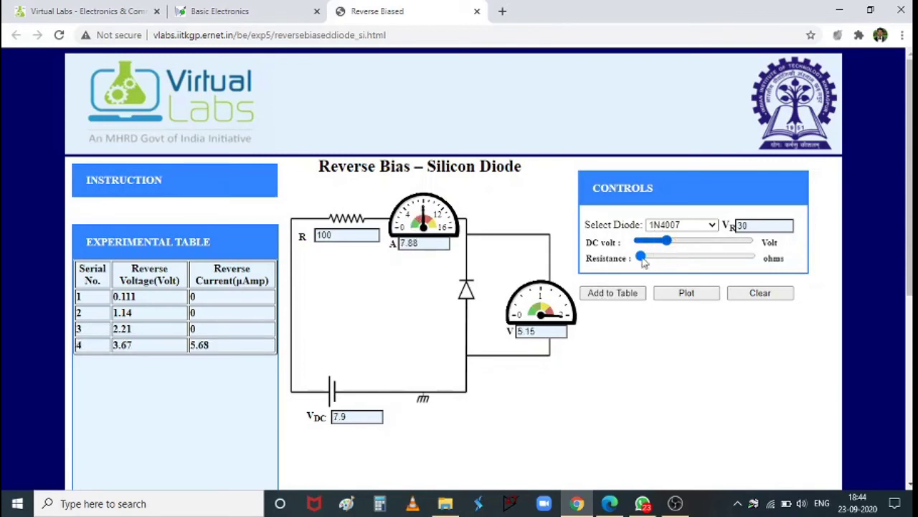
{"action": "left_click", "coordinate": [614, 294]}
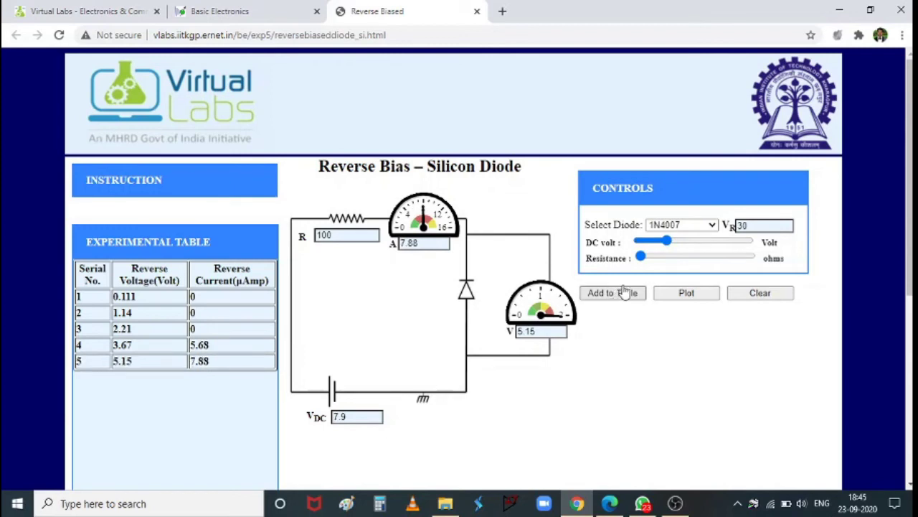
{"action": "left_click", "coordinate": [676, 242]}
{"action": "left_click", "coordinate": [607, 294]}
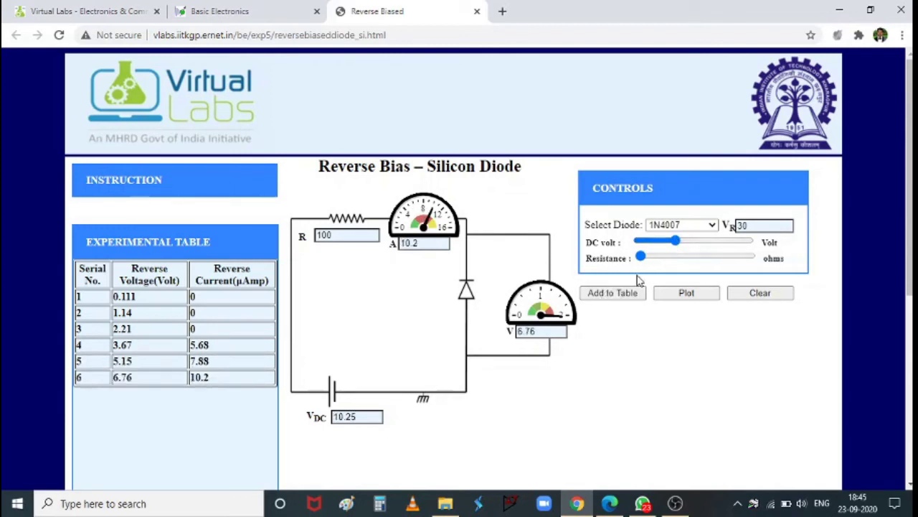
Record the reverse bias readings in the experimental table at DC supply voltages of 11.9 V, 13.75 V and 16.3 V
{"action": "left_click", "coordinate": [683, 242]}
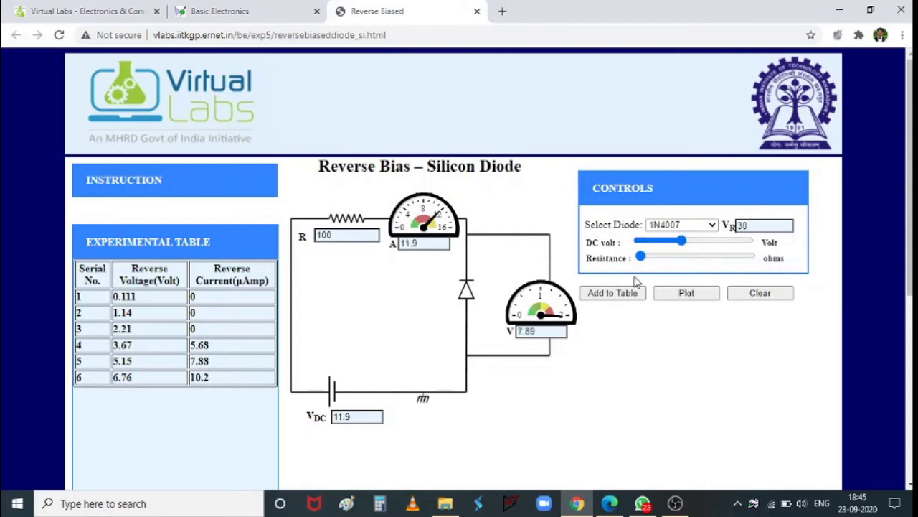
{"action": "left_click", "coordinate": [607, 295]}
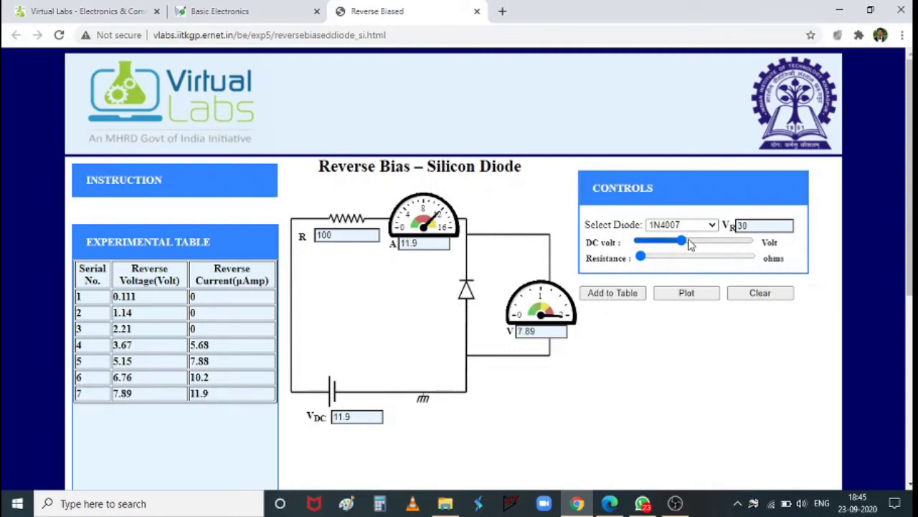
{"action": "left_click", "coordinate": [689, 243]}
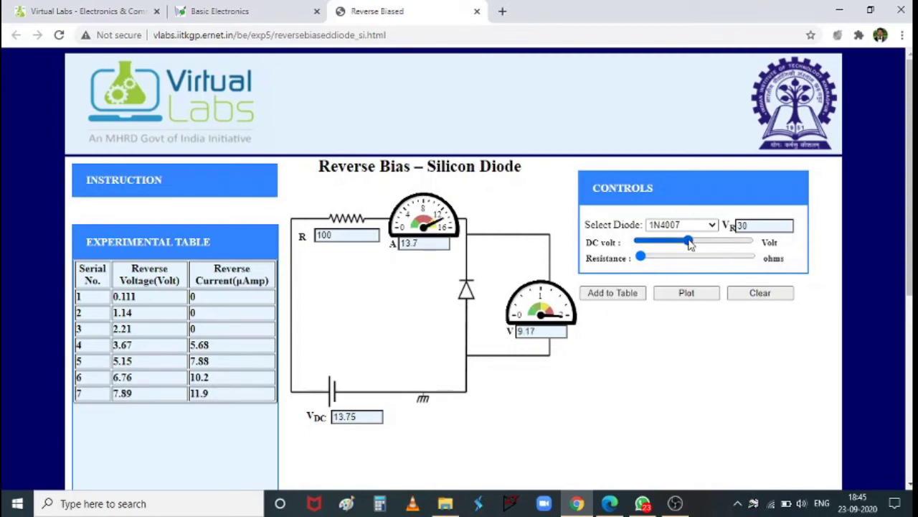
{"action": "left_click", "coordinate": [599, 296]}
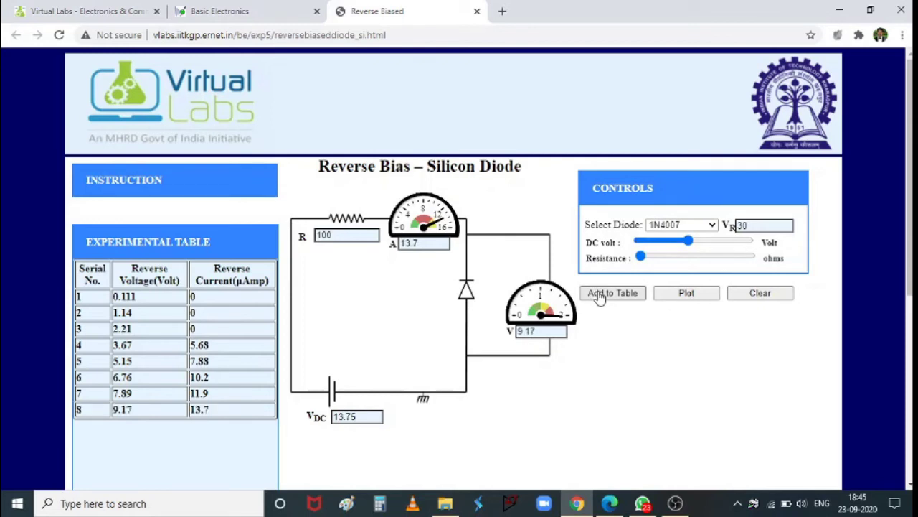
{"action": "left_click", "coordinate": [701, 243]}
{"action": "left_click", "coordinate": [596, 295]}
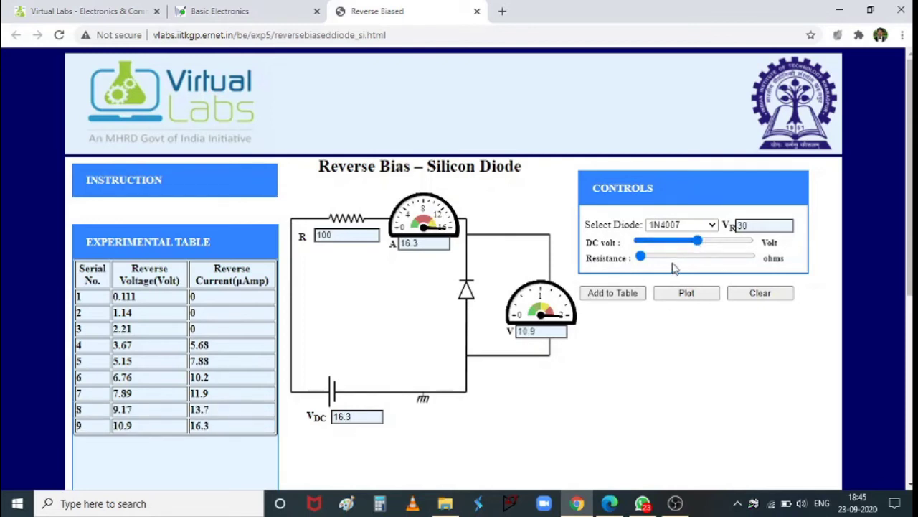
Record the reverse bias readings in the experimental table at DC supply voltages of 17.95 V, 20.15 V and 23.25 V
{"action": "left_click", "coordinate": [705, 243]}
{"action": "left_click", "coordinate": [594, 292]}
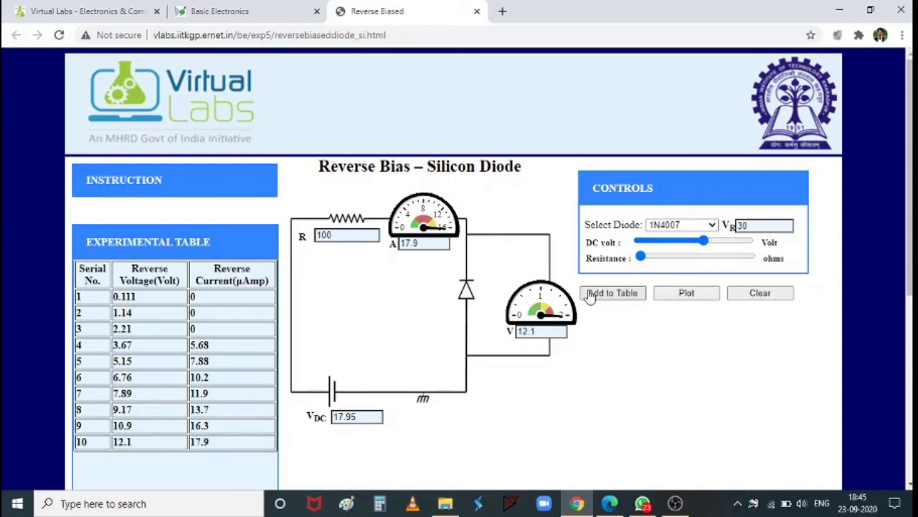
{"action": "left_click", "coordinate": [714, 243]}
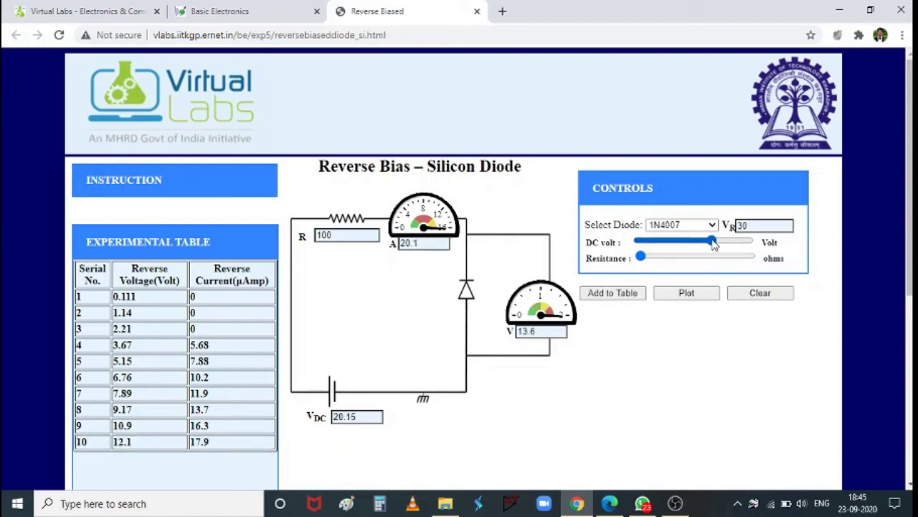
{"action": "left_click", "coordinate": [618, 294]}
{"action": "left_click", "coordinate": [724, 242]}
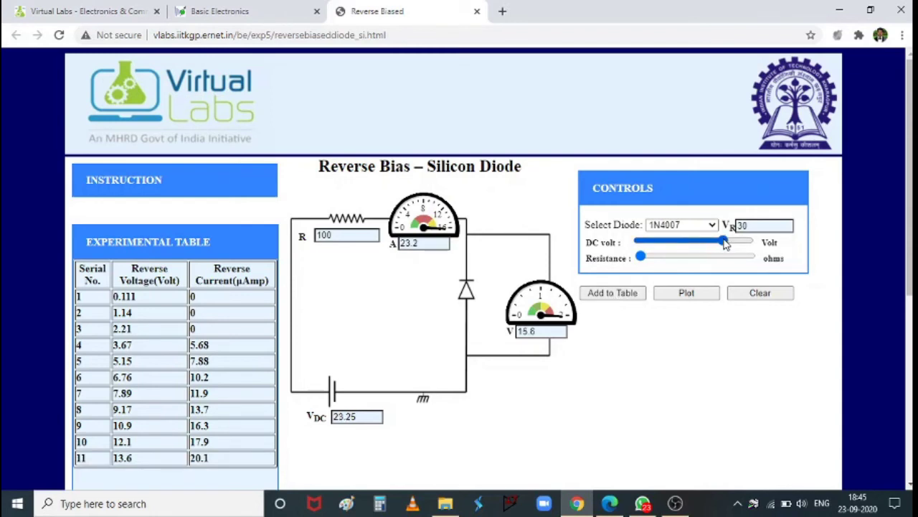
{"action": "left_click", "coordinate": [609, 302]}
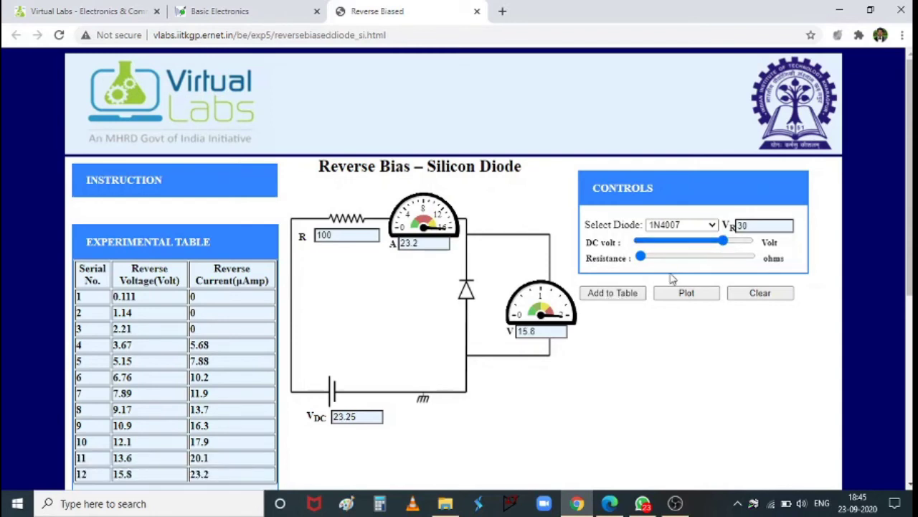
Record the reverse bias readings in the experimental table at DC supply voltages of 24.9 V, 27.65 V and 29.65 V
{"action": "left_click", "coordinate": [731, 242]}
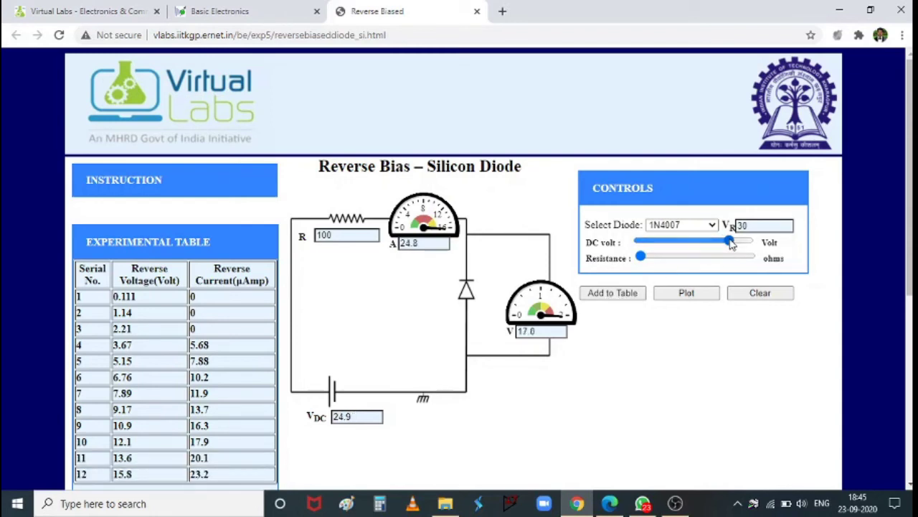
{"action": "left_click", "coordinate": [610, 297]}
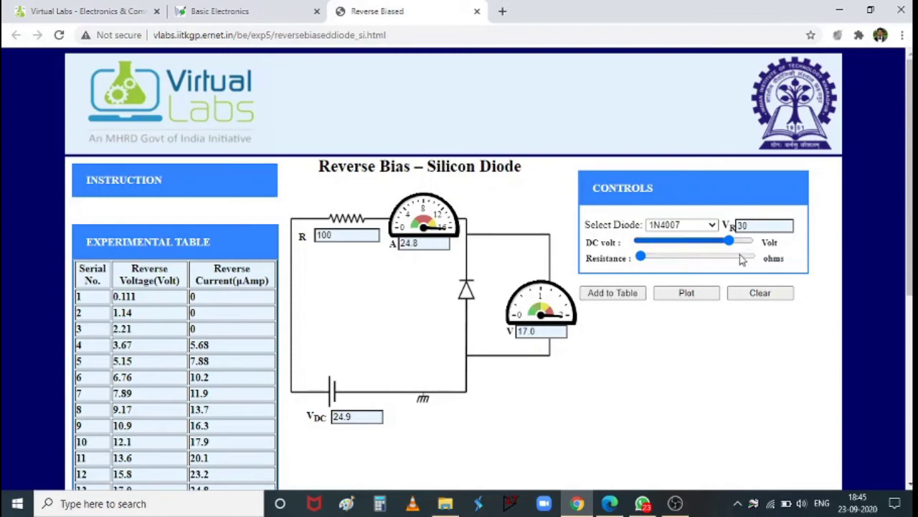
{"action": "left_click", "coordinate": [741, 243]}
{"action": "left_click", "coordinate": [614, 302]}
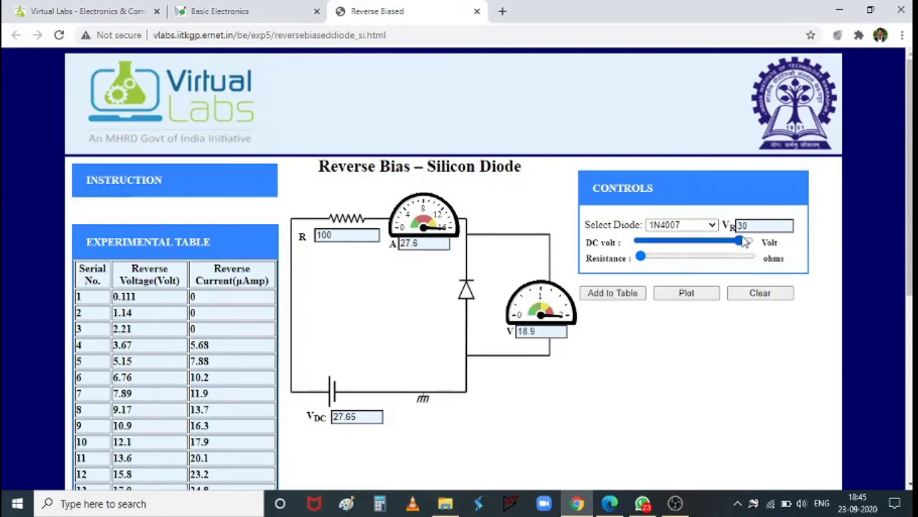
{"action": "left_click", "coordinate": [748, 243]}
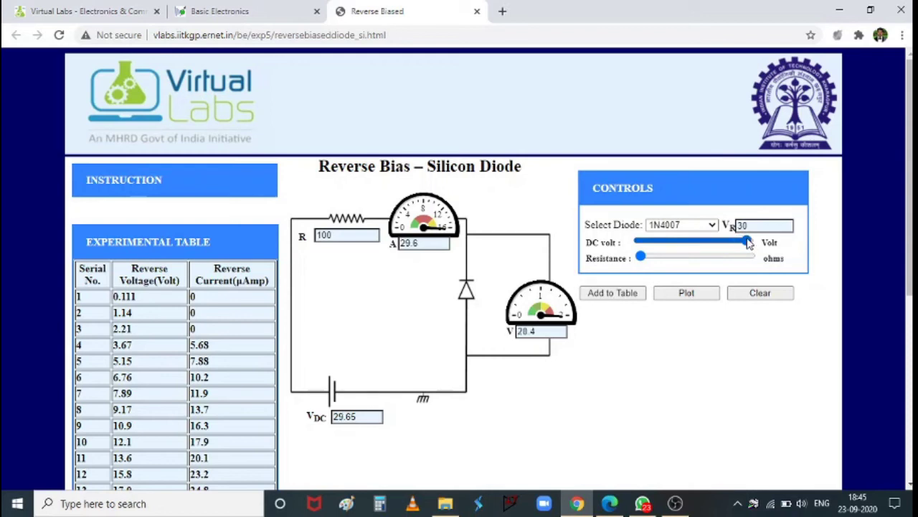
{"action": "left_click", "coordinate": [613, 293]}
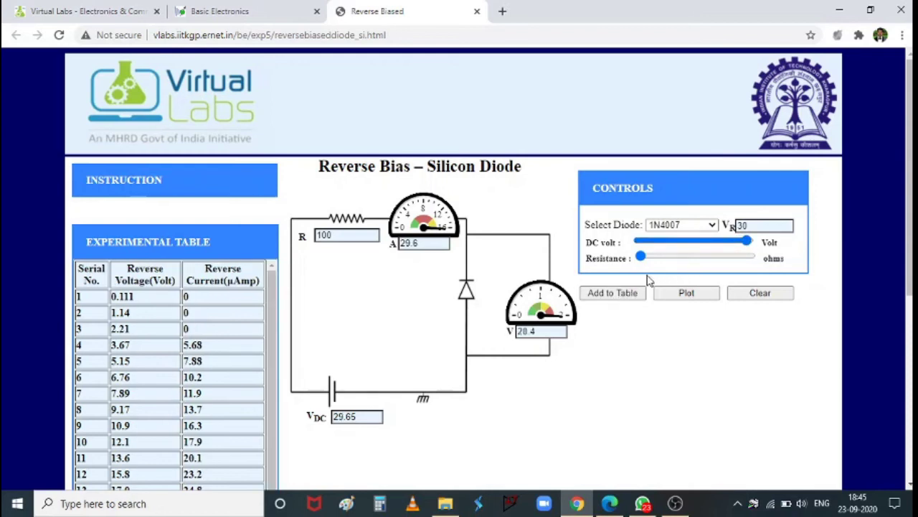
Record the reverse bias reading in the experimental table at a DC supply voltage of 30.2 V
{"action": "right_click", "coordinate": [751, 243]}
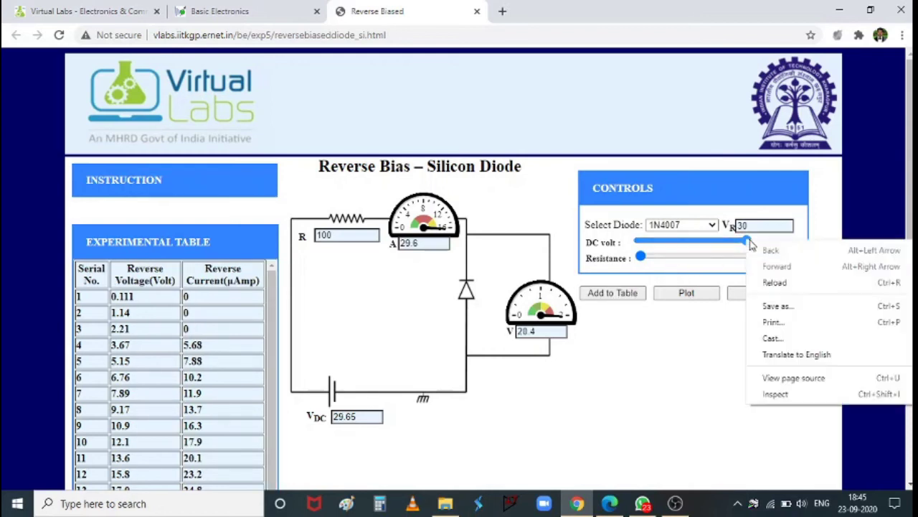
{"action": "left_click", "coordinate": [693, 390]}
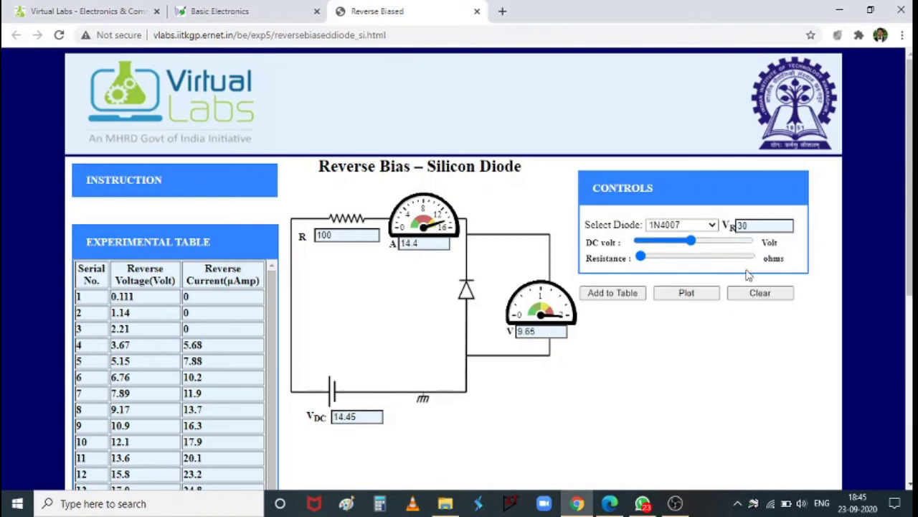
{"action": "left_click", "coordinate": [690, 243]}
{"action": "left_click_drag", "start_coordinate": [702, 243], "coordinate": [762, 241]}
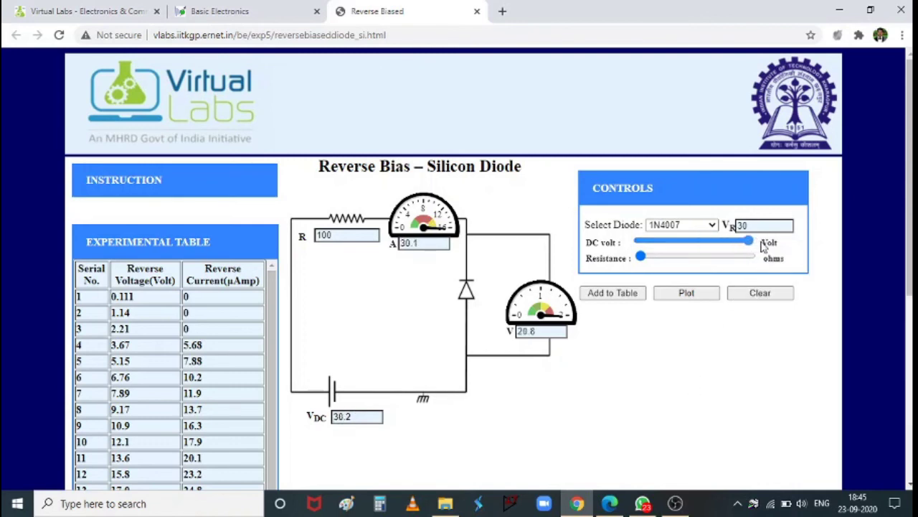
{"action": "left_click", "coordinate": [594, 291]}
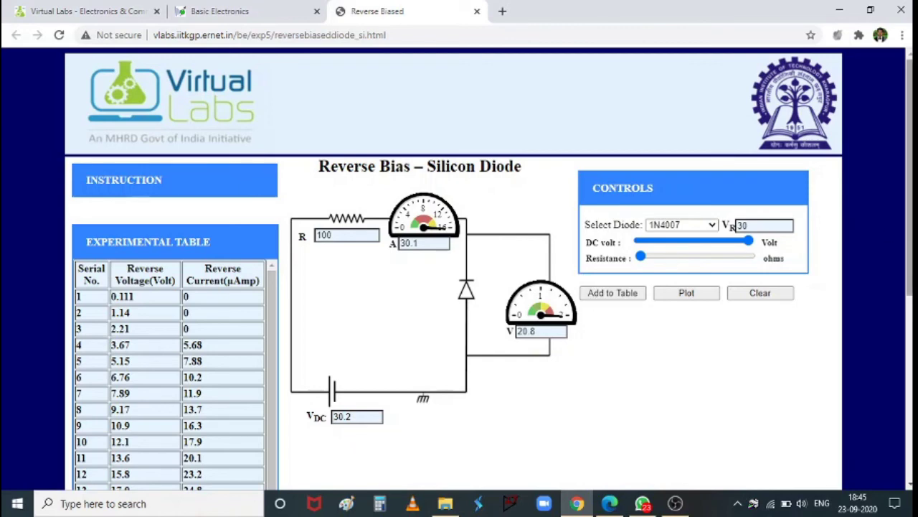
Check the recorded reverse bias readings through the last table row and plot the 1N4007 diode's V-I characteristic
{"action": "left_click_drag", "start_coordinate": [910, 172], "coordinate": [910, 241]}
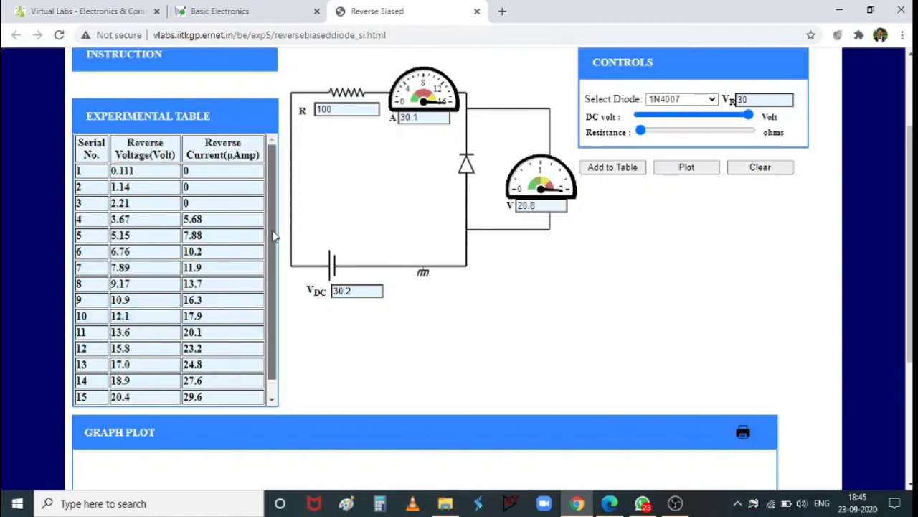
{"action": "left_click_drag", "start_coordinate": [273, 236], "coordinate": [274, 330]}
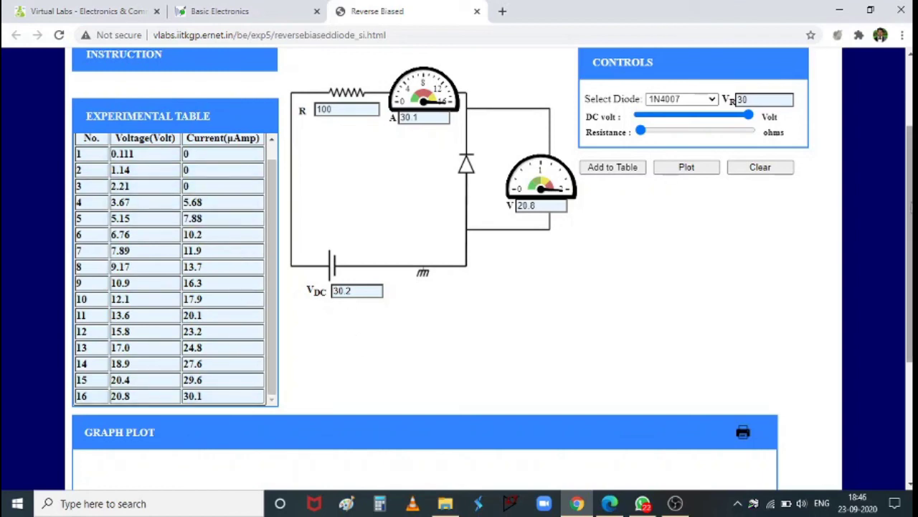
{"action": "left_click", "coordinate": [683, 167]}
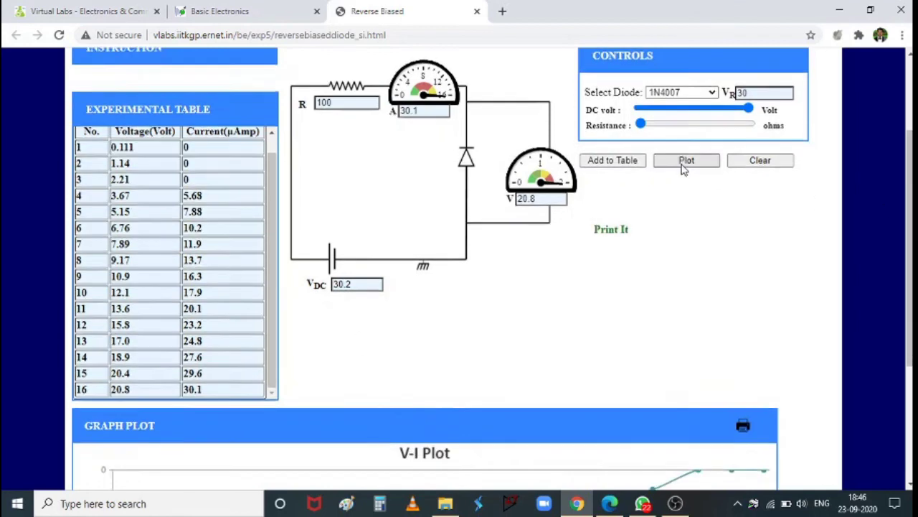
Examine the points along the reverse bias V-I plot and compare the curve with the experimental table and circuit readings
{"action": "scroll", "coordinate": [683, 168], "scroll_direction": "down", "scroll_amount": 3}
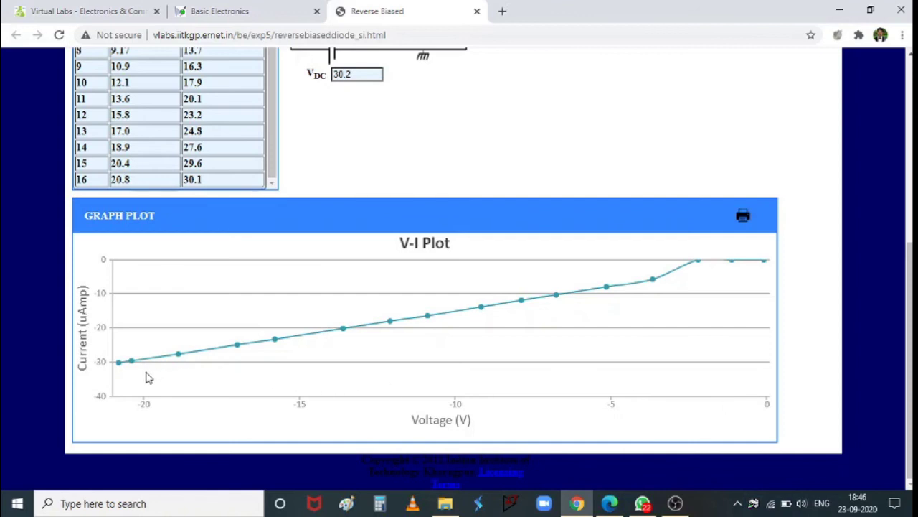
{"action": "mouse_move", "coordinate": [120, 386]}
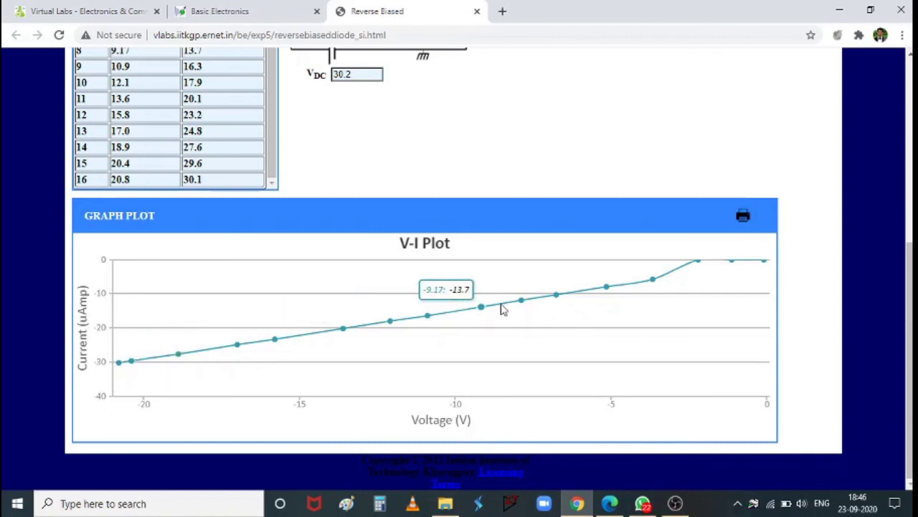
{"action": "mouse_move", "coordinate": [623, 291]}
{"action": "mouse_move", "coordinate": [661, 283]}
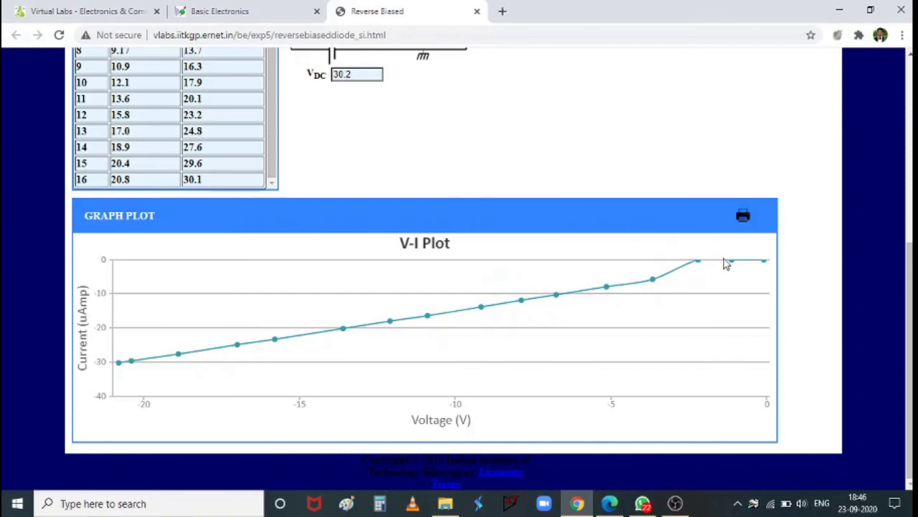
{"action": "mouse_move", "coordinate": [762, 262]}
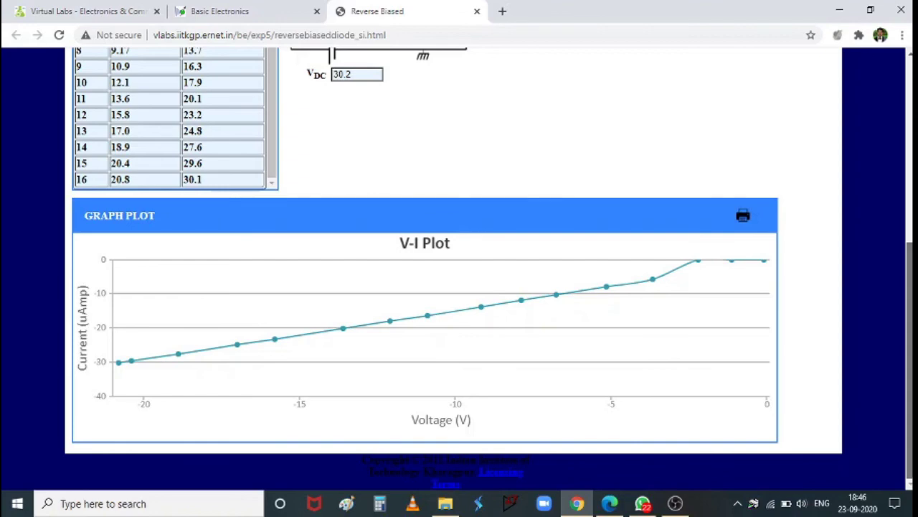
{"action": "scroll", "coordinate": [910, 359], "scroll_direction": "up", "scroll_amount": 5}
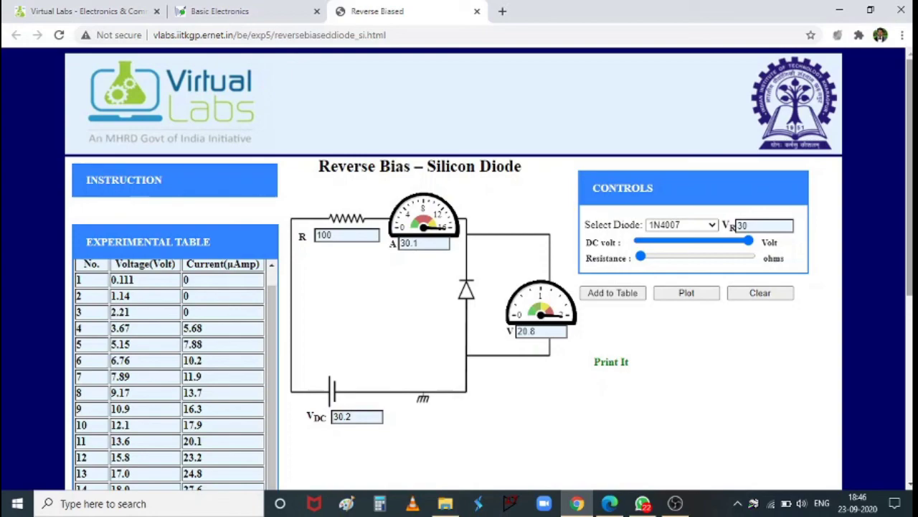
{"action": "scroll", "coordinate": [490, 268], "scroll_direction": "down", "scroll_amount": 2}
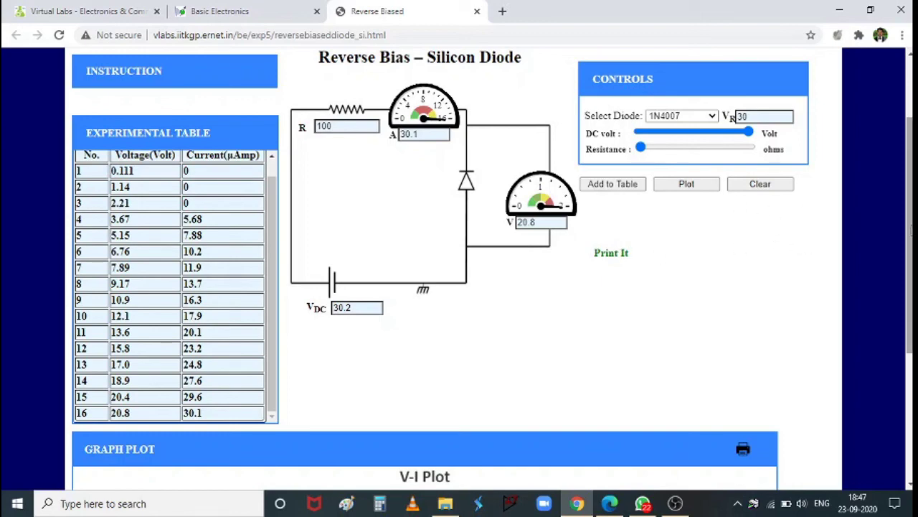
{"action": "scroll", "coordinate": [910, 237], "scroll_direction": "down", "scroll_amount": 1}
{"action": "scroll", "coordinate": [910, 236], "scroll_direction": "down", "scroll_amount": 2}
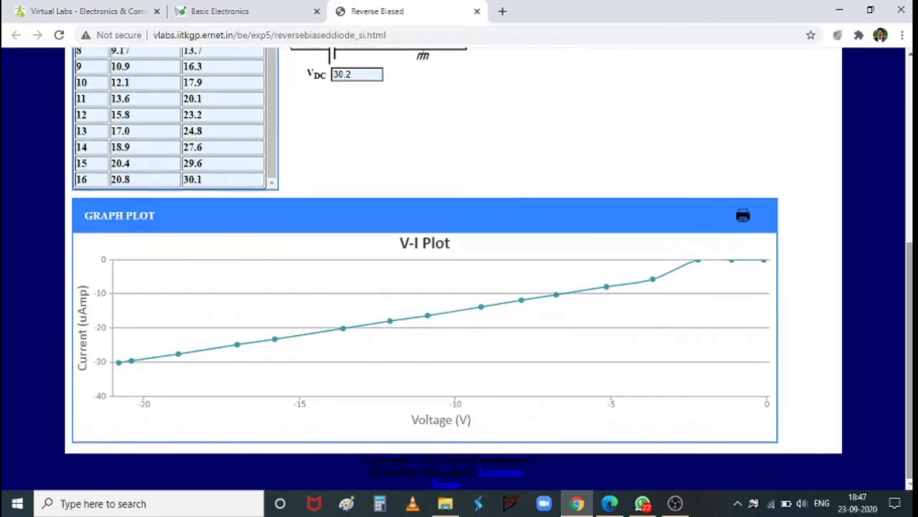
{"action": "mouse_move", "coordinate": [537, 297]}
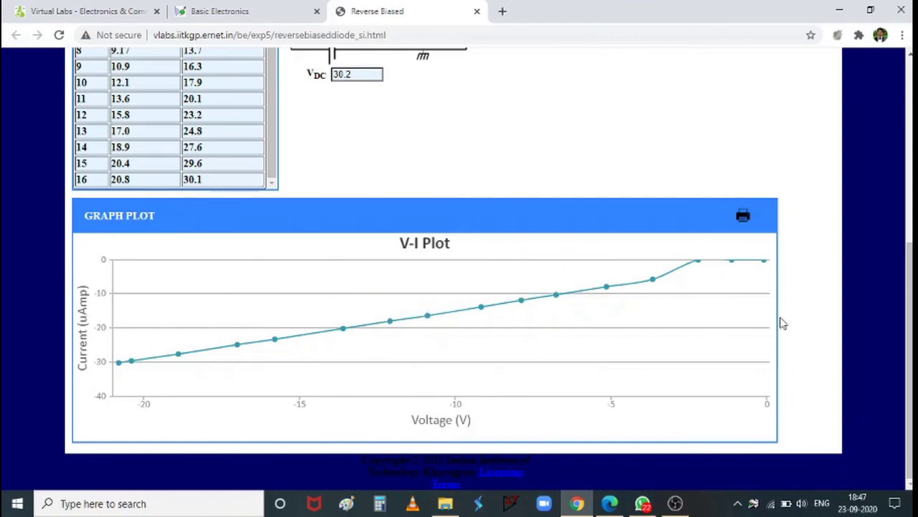
{"action": "scroll", "coordinate": [205, 197], "scroll_direction": "up", "scroll_amount": 3}
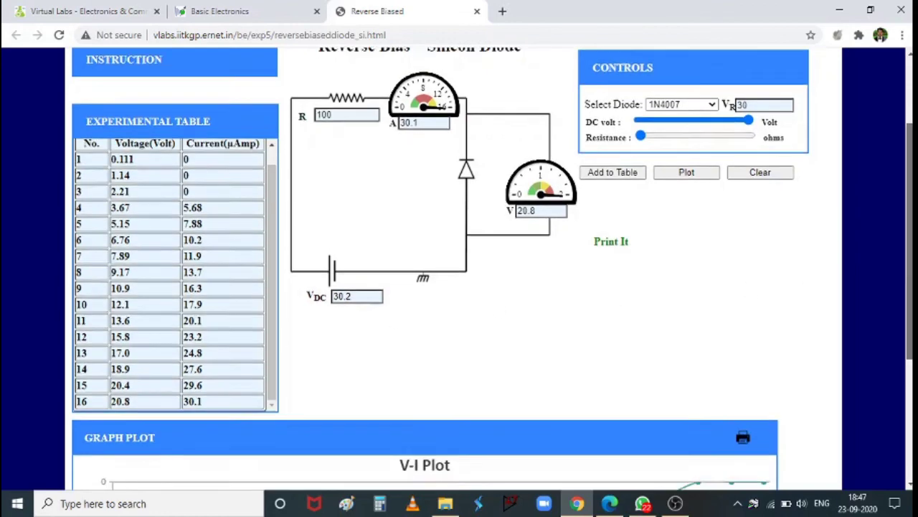
{"action": "scroll", "coordinate": [226, 423], "scroll_direction": "down", "scroll_amount": 3}
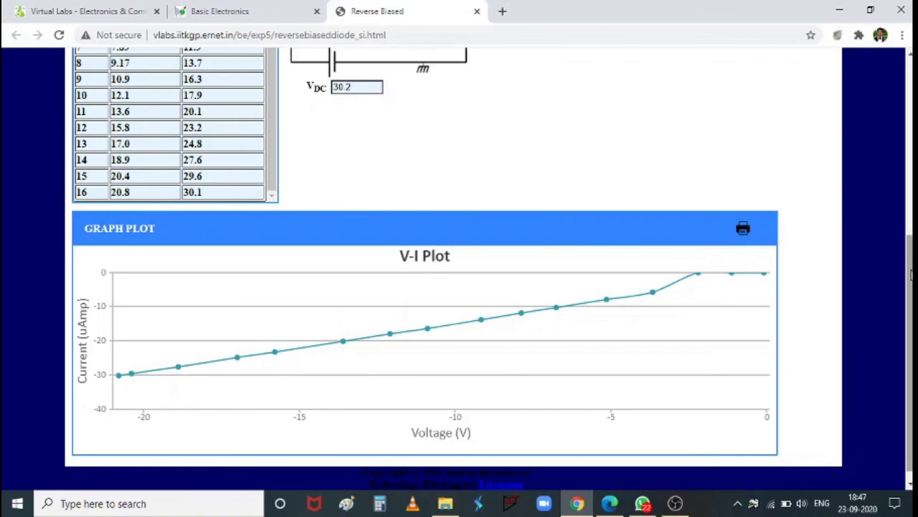
{"action": "left_click_drag", "start_coordinate": [912, 275], "coordinate": [910, 153]}
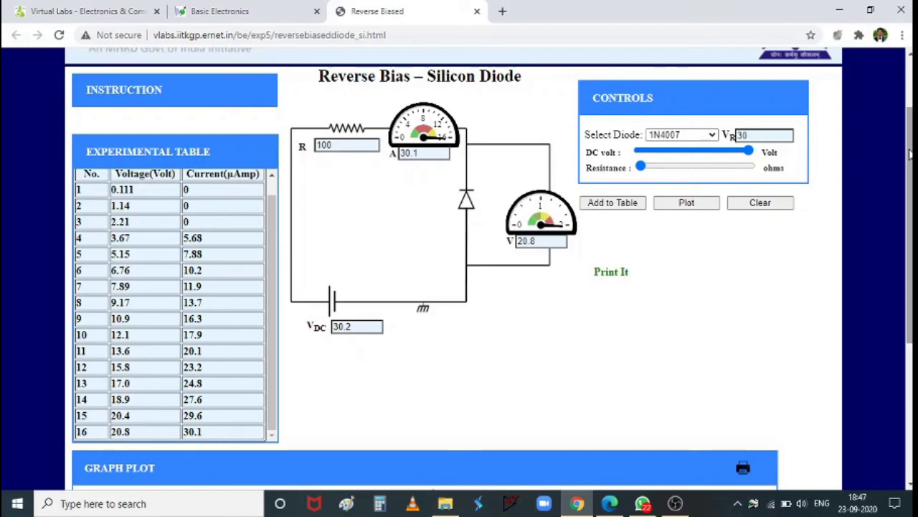
{"action": "left_click_drag", "start_coordinate": [909, 153], "coordinate": [910, 108]}
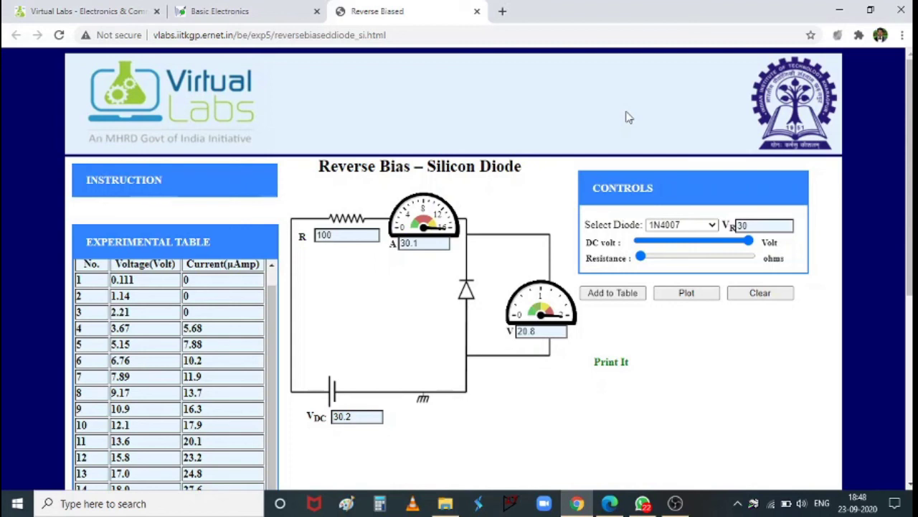
{"action": "left_click", "coordinate": [696, 226]}
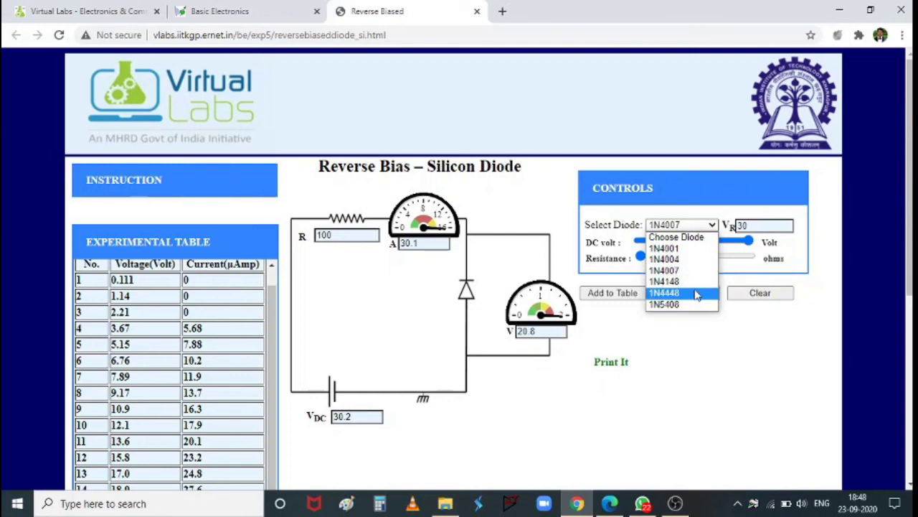
{"action": "left_click", "coordinate": [702, 338]}
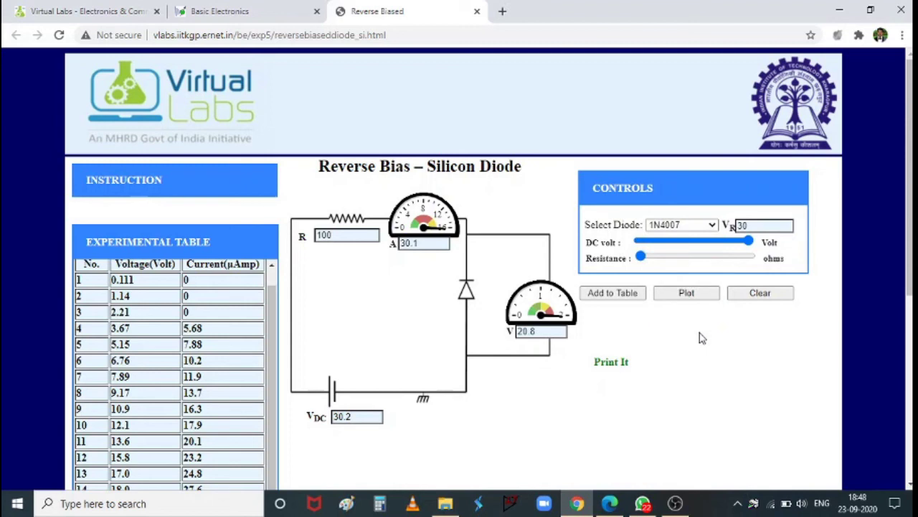